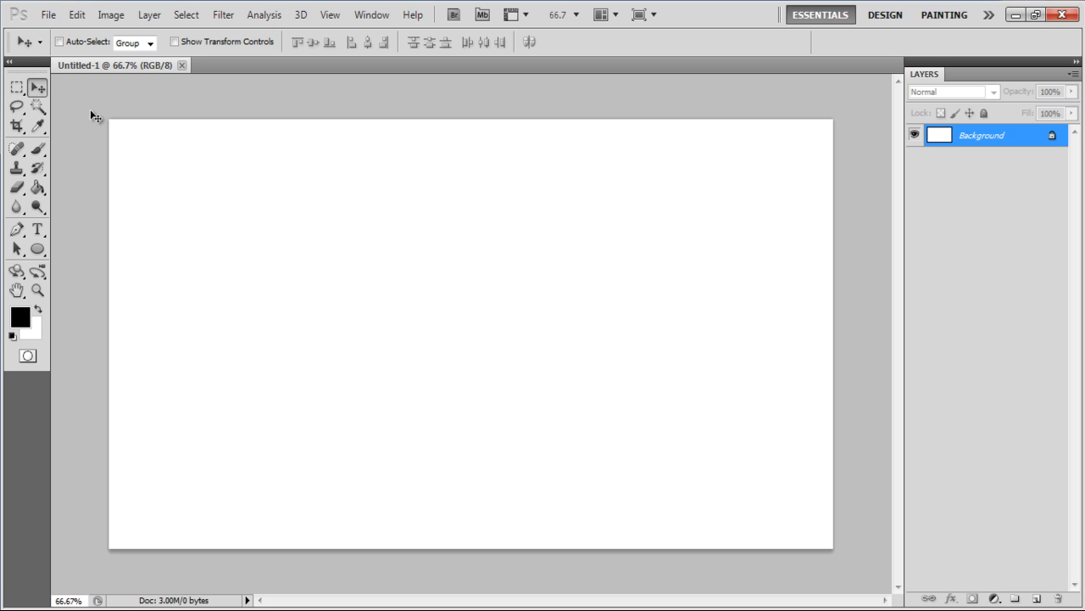
# - Fill the white canvas with beige #e8d4af using the Paint Bucket tool
pyautogui.click(37, 186)
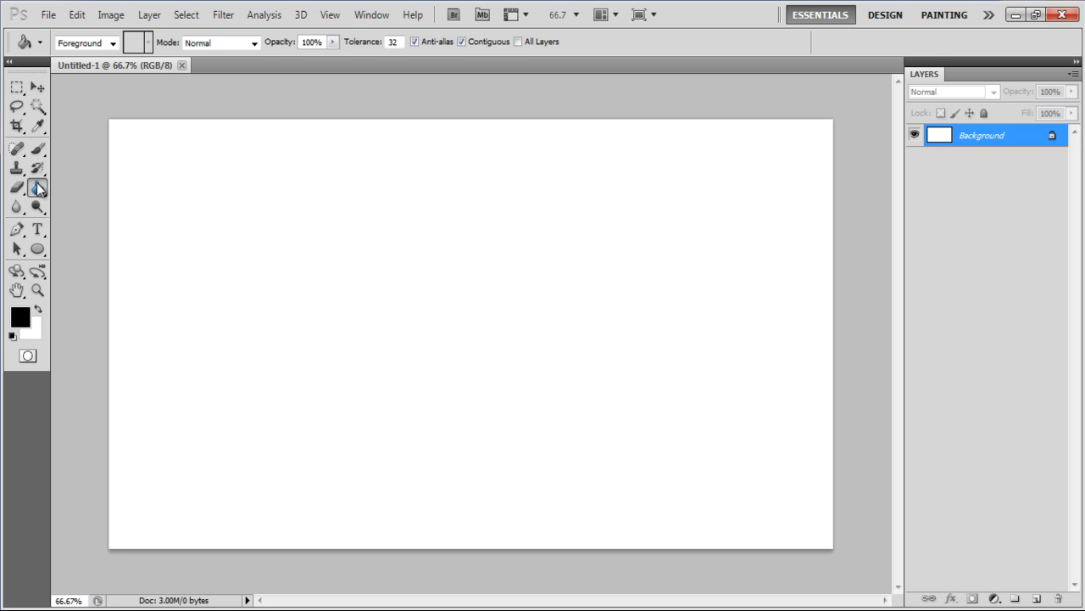
pyautogui.click(22, 318)
pyautogui.click(726, 400)
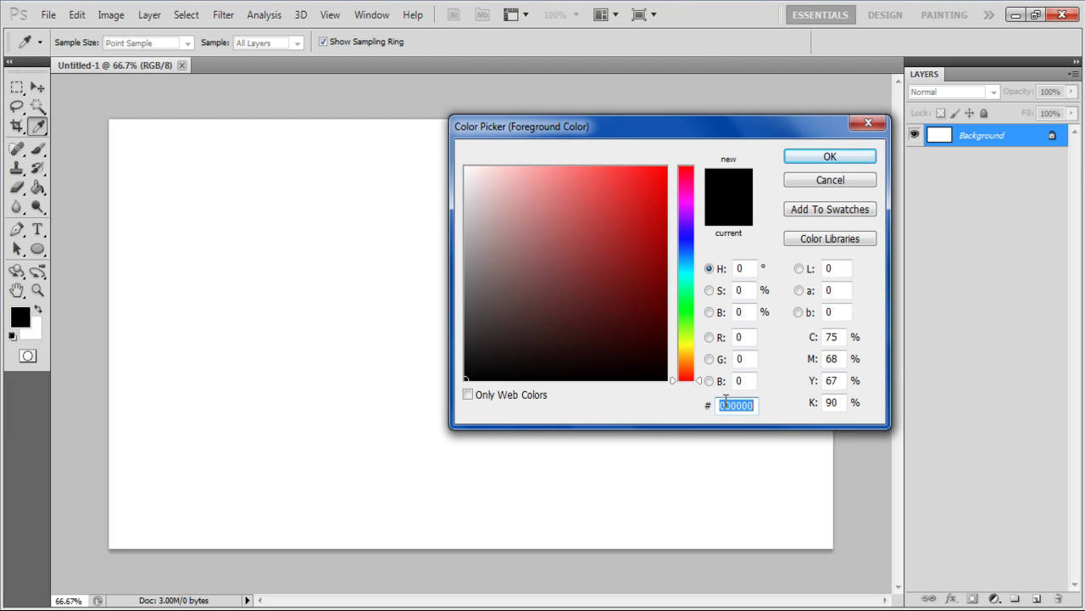
pyautogui.write('e8d4af')
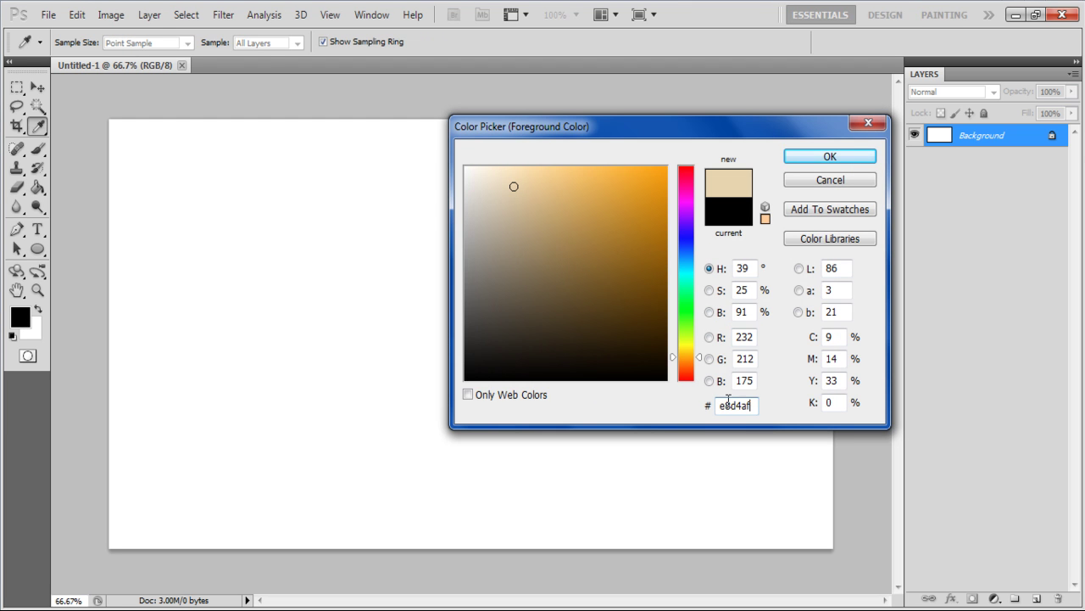
pyautogui.click(820, 157)
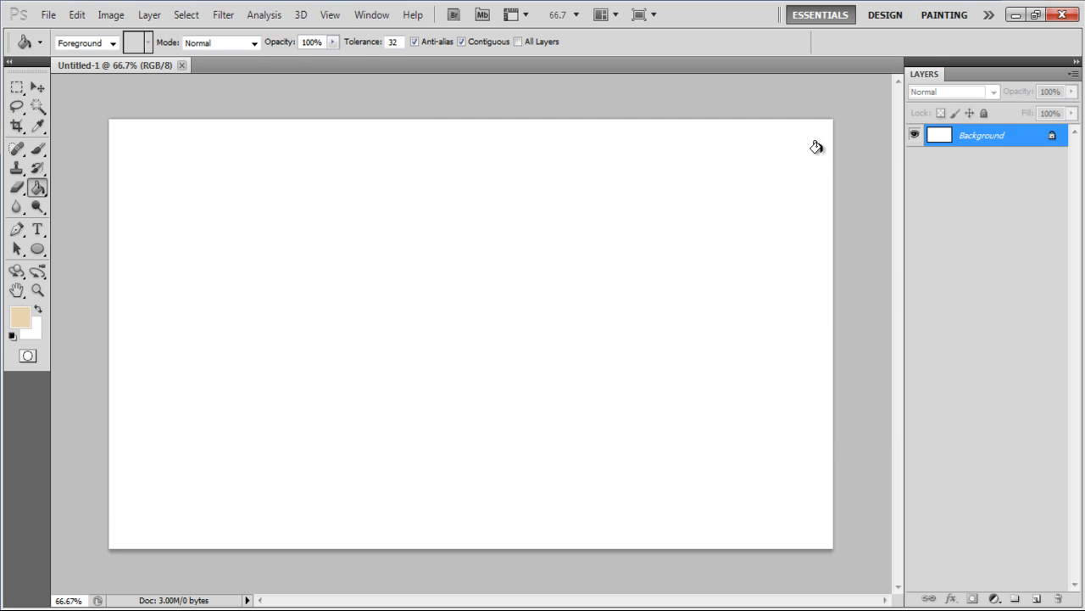
pyautogui.click(821, 153)
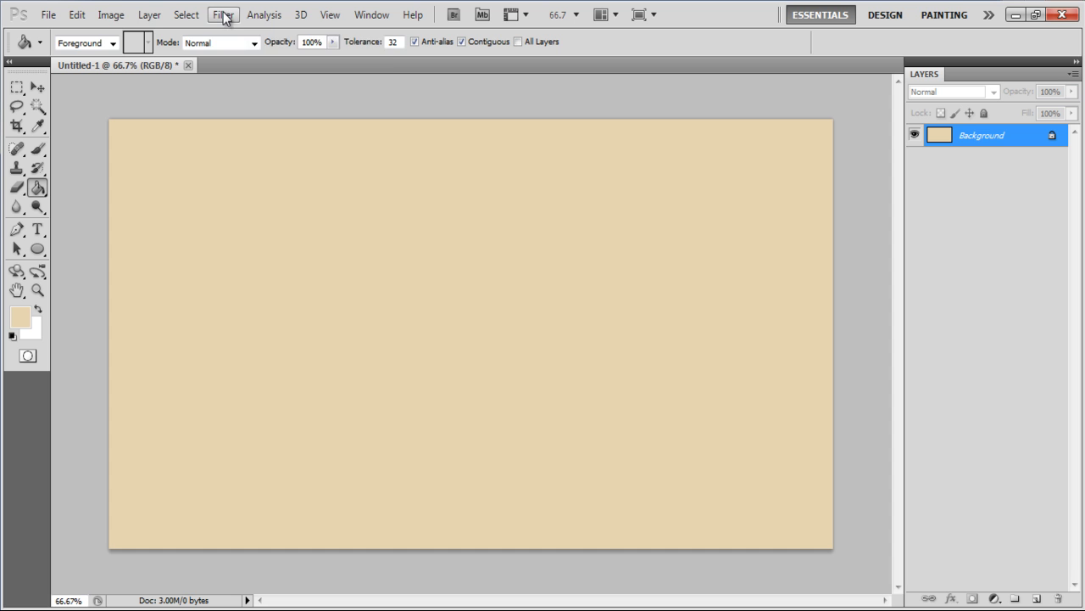
# - Apply Add Noise to the beige background at 10%, Uniform, Monochromatic
pyautogui.click(223, 15)
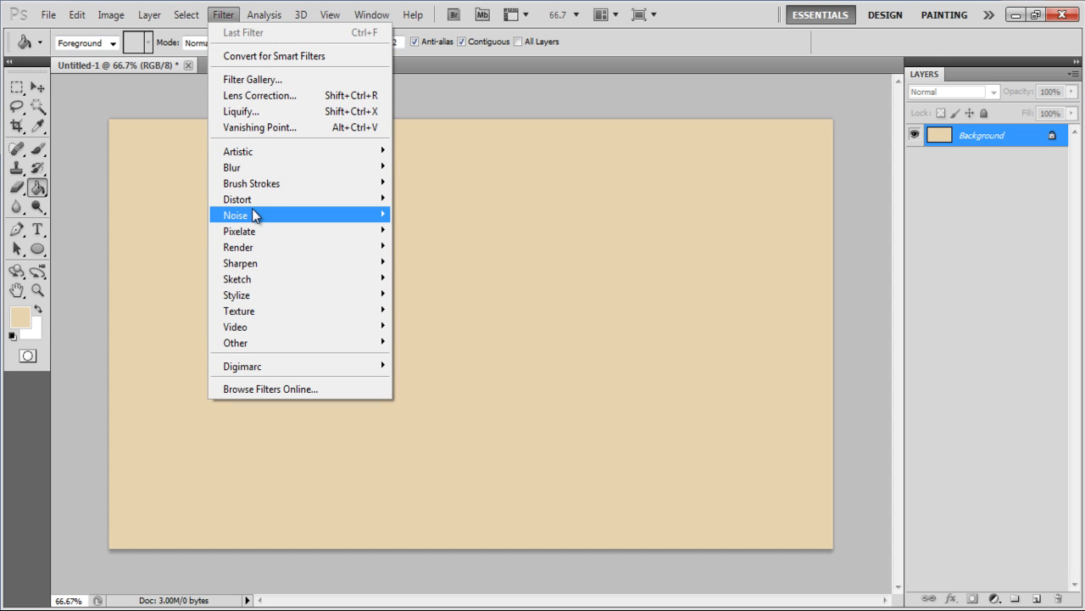
pyautogui.moveTo(383, 215)
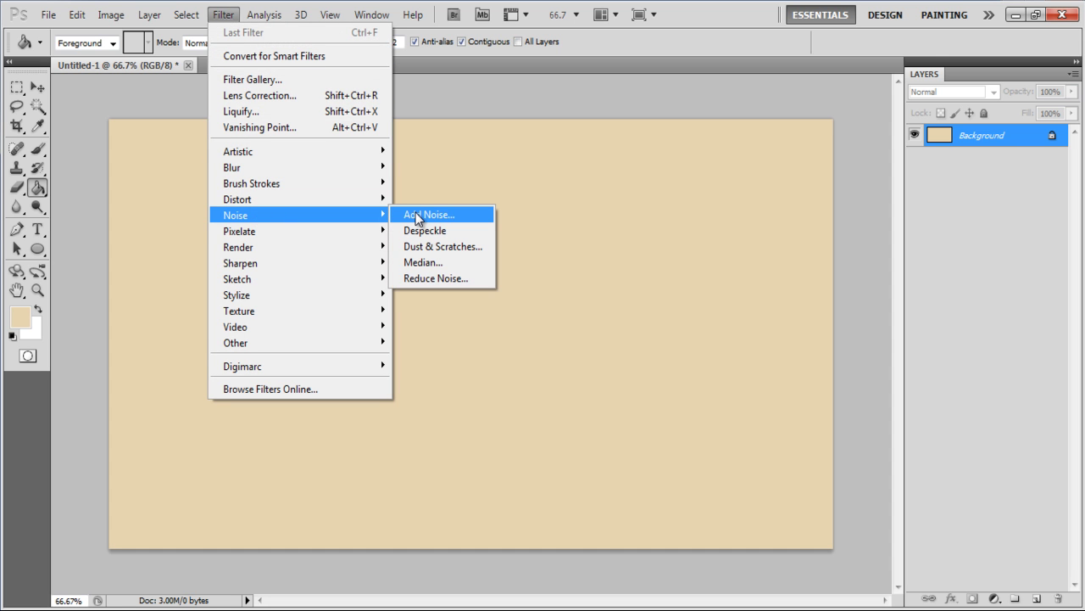
pyautogui.click(416, 218)
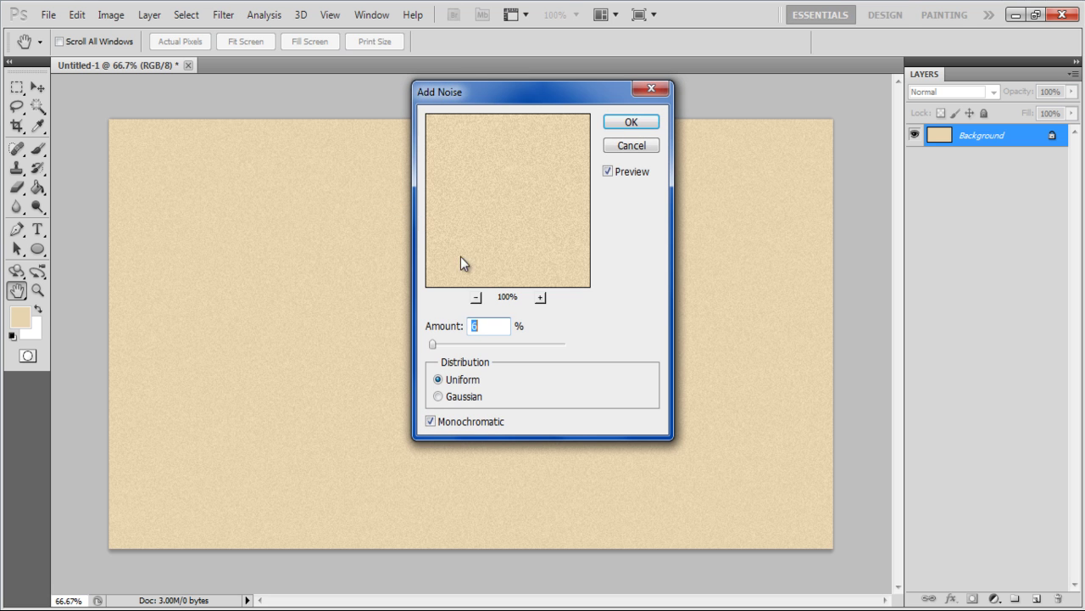
pyautogui.write('6')
pyautogui.doubleClick(499, 321)
pyautogui.write('10')
pyautogui.click(631, 123)
pyautogui.press('g')
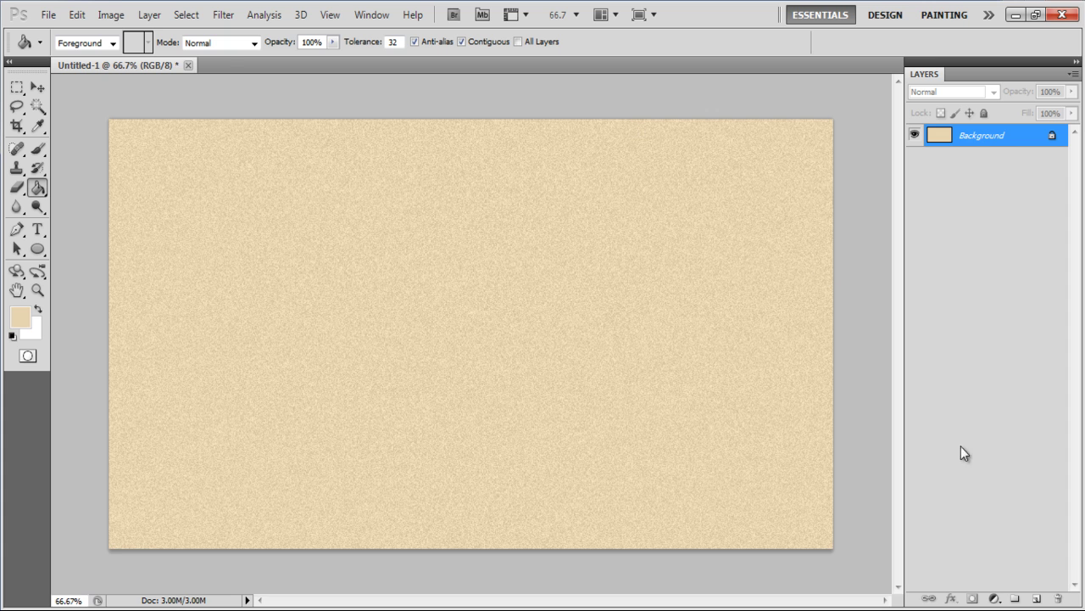
# - Add a new layer named 'Duct Tape'
pyautogui.click(1037, 599)
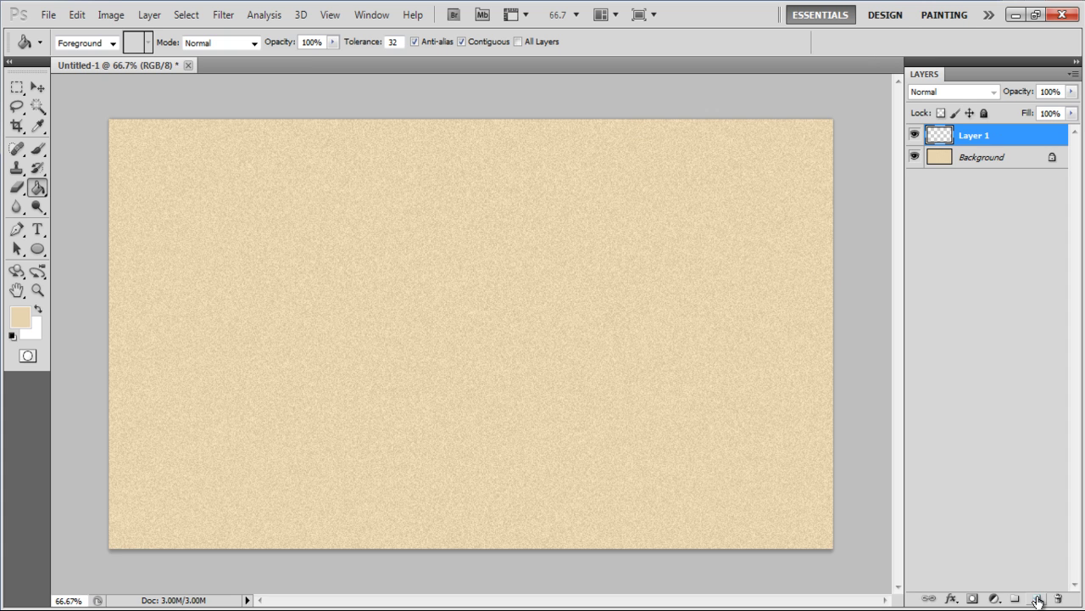
pyautogui.doubleClick(983, 137)
pyautogui.write('Duct Tape')
pyautogui.press('Return')
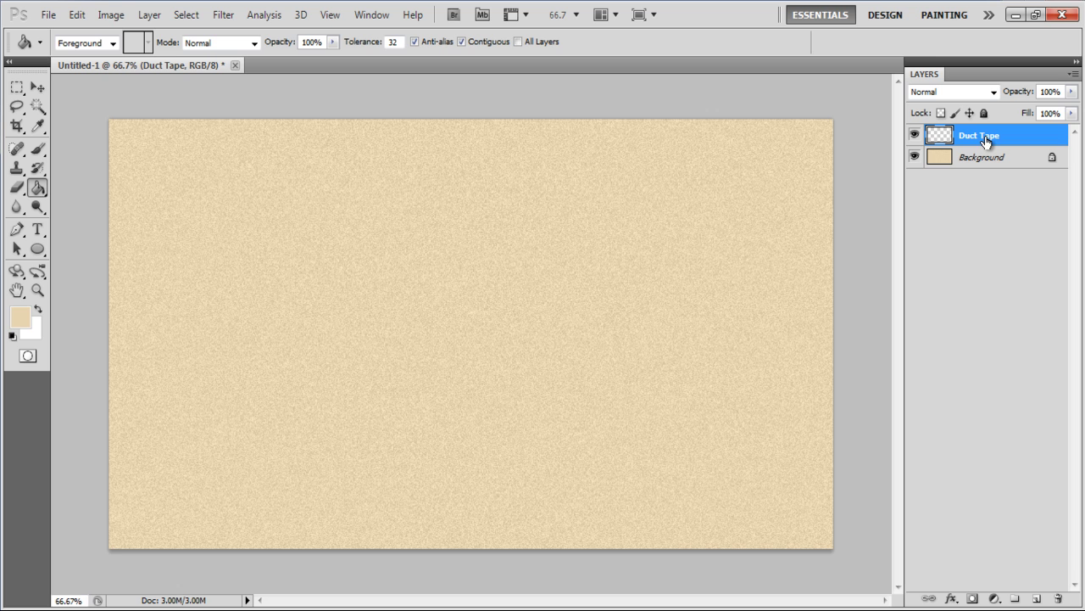
# - Select a wide rectangle across the canvas middle and fill it with light grey #d8d6d2
pyautogui.click(15, 88)
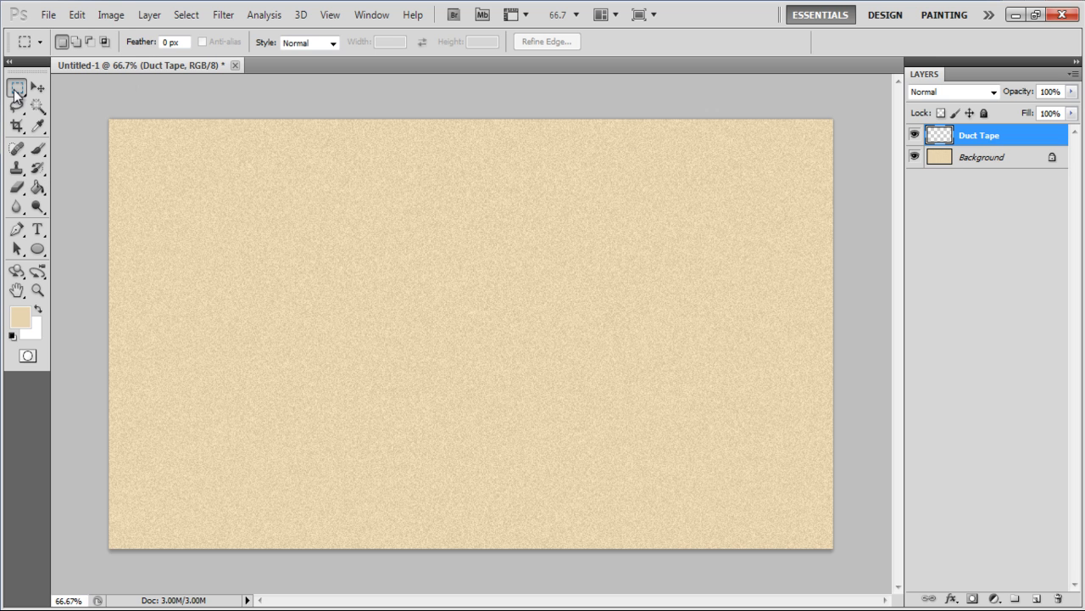
pyautogui.moveTo(229, 213); pyautogui.dragTo(740, 457)
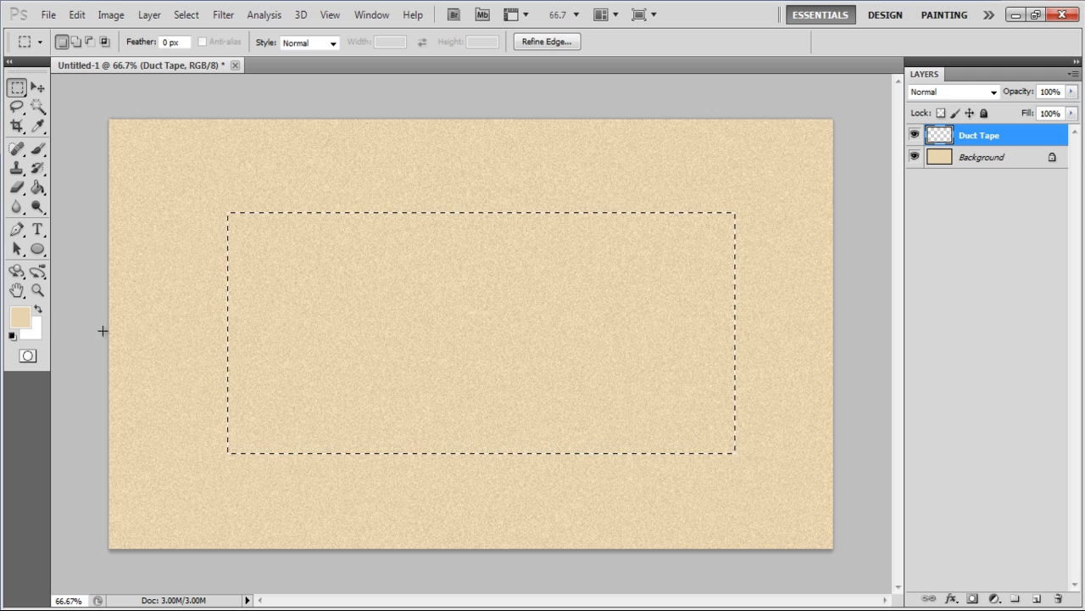
pyautogui.click(20, 319)
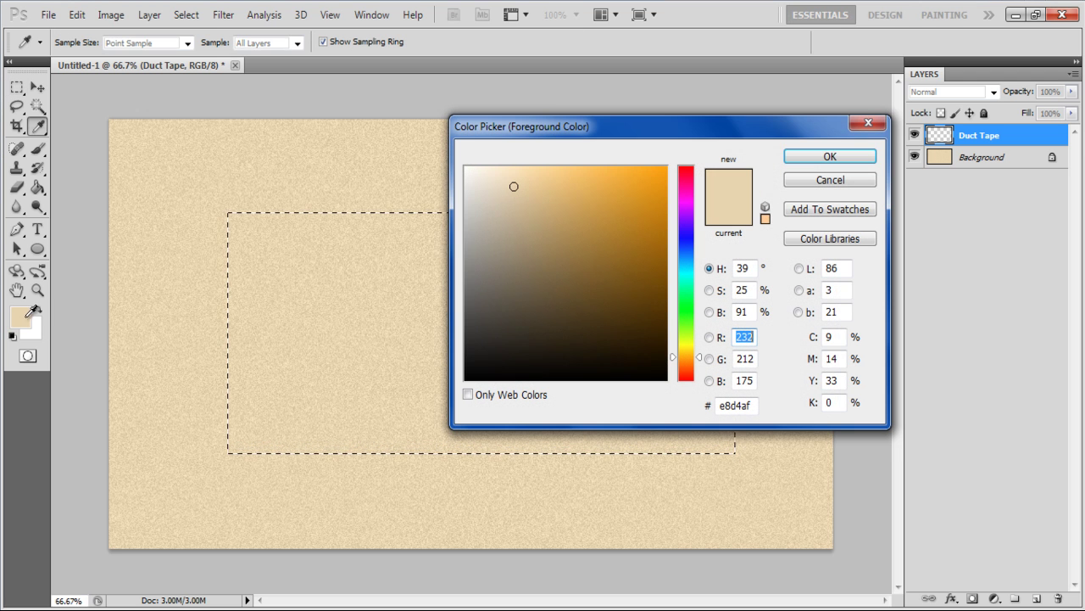
pyautogui.click(470, 198)
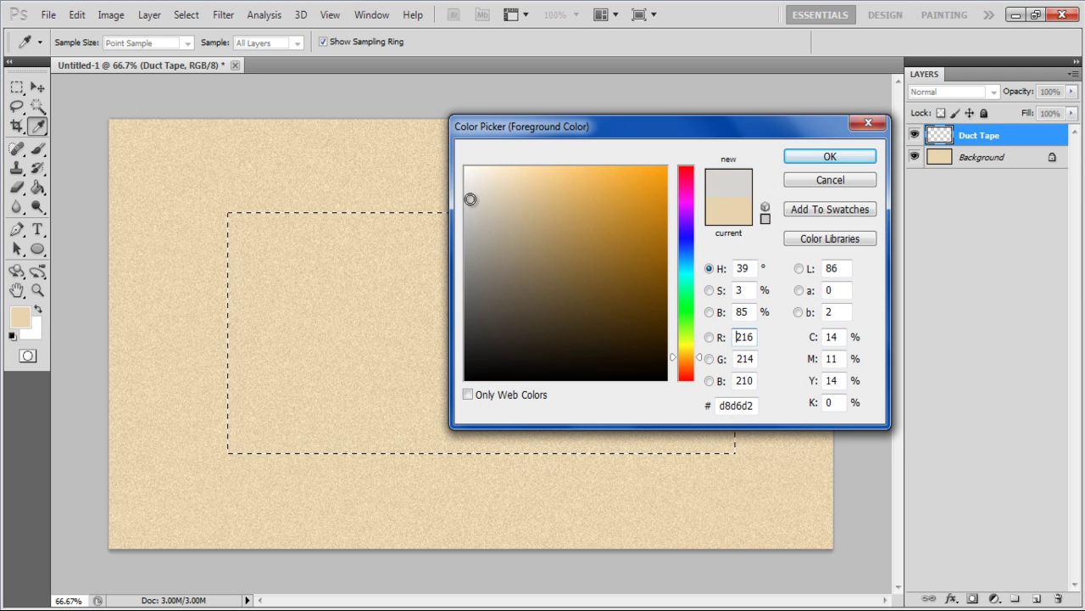
pyautogui.click(808, 160)
pyautogui.hotkey('alt', 'BackSpace')
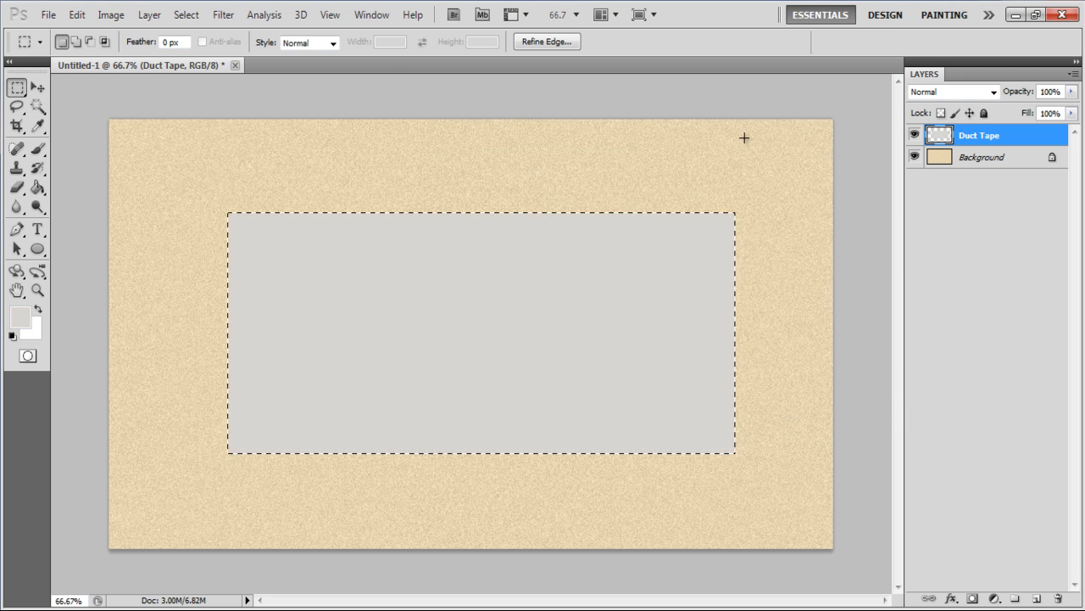
# - Add 6% noise to the grey rectangle with the Add Noise filter
pyautogui.click(223, 16)
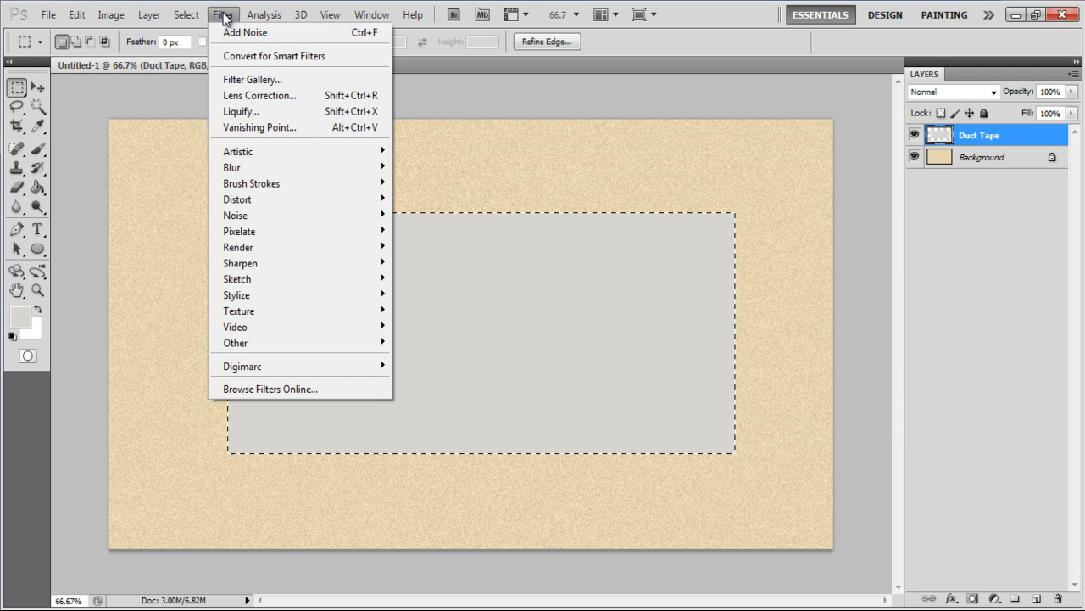
pyautogui.moveTo(294, 216)
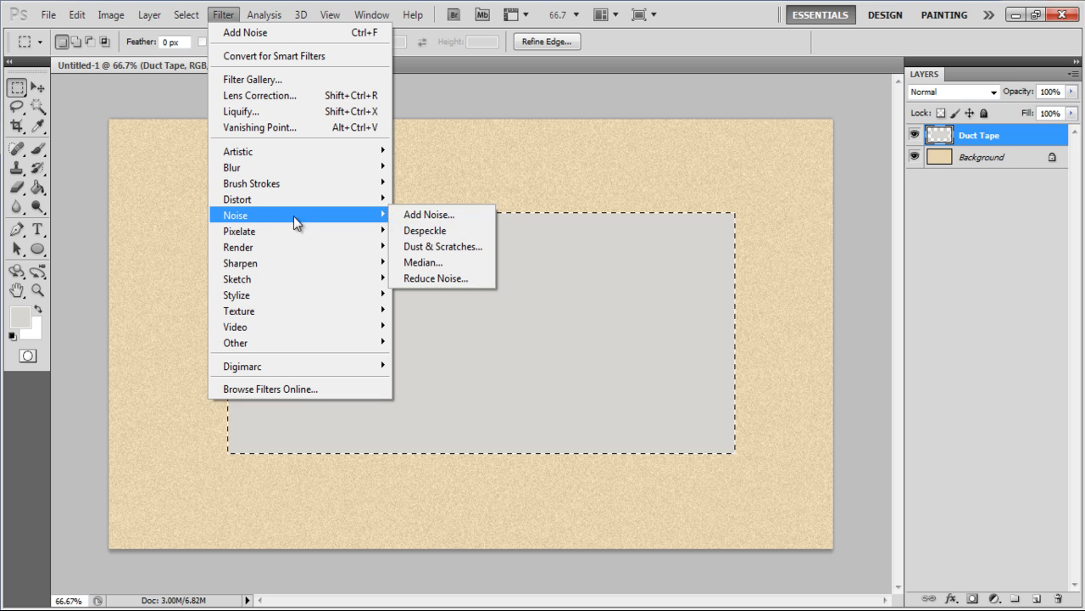
pyautogui.click(402, 216)
pyautogui.write('6')
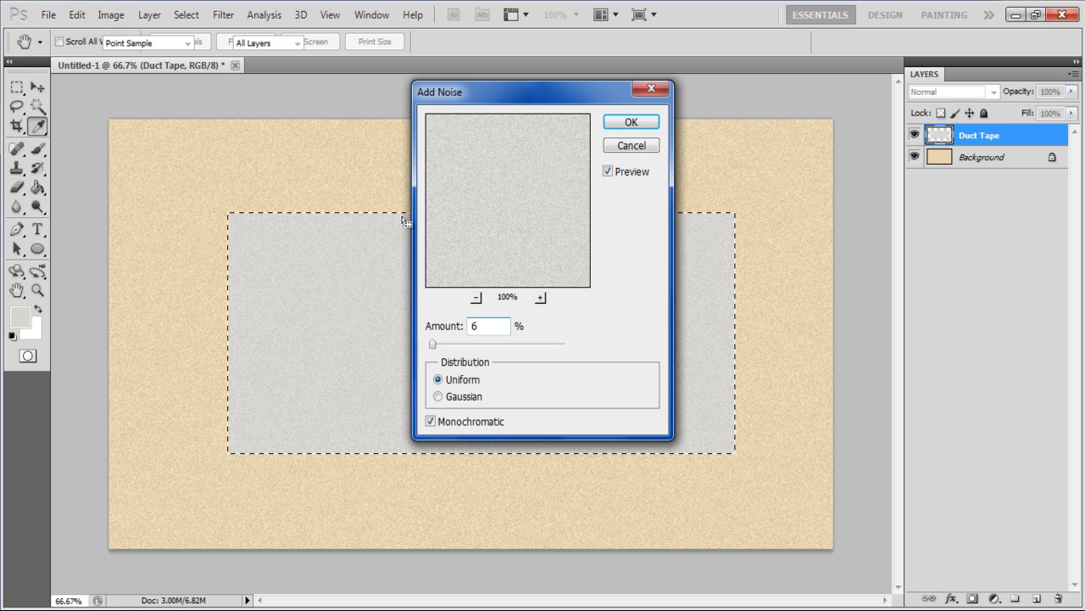
pyautogui.press('Return')
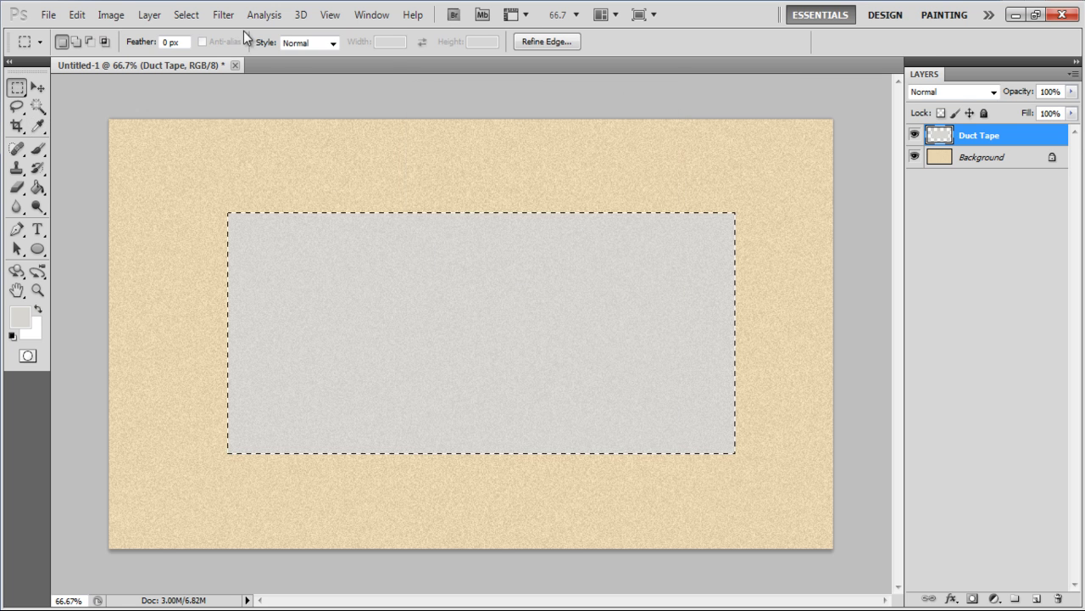
# - Apply the Texturizer Canvas texture at 85% scaling, relief 4, light from Top
pyautogui.click(223, 15)
pyautogui.moveTo(246, 309)
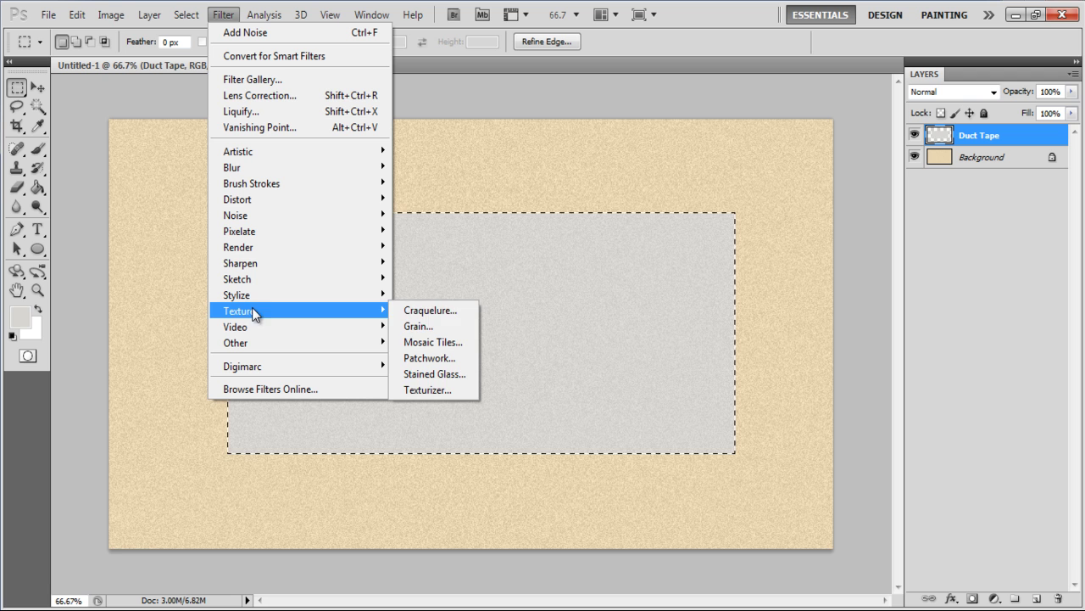
pyautogui.click(439, 387)
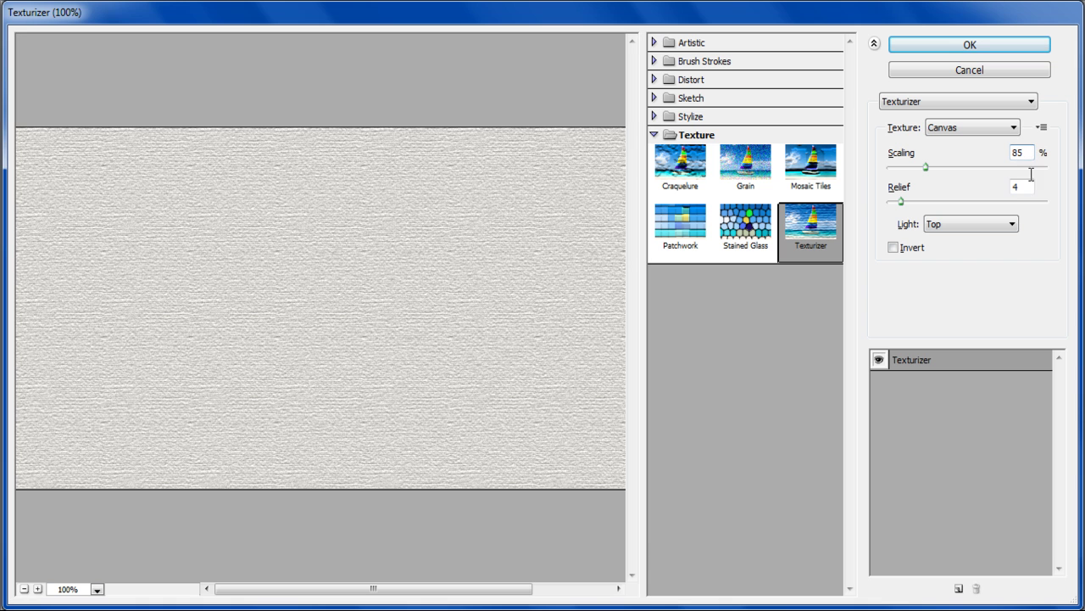
pyautogui.click(971, 44)
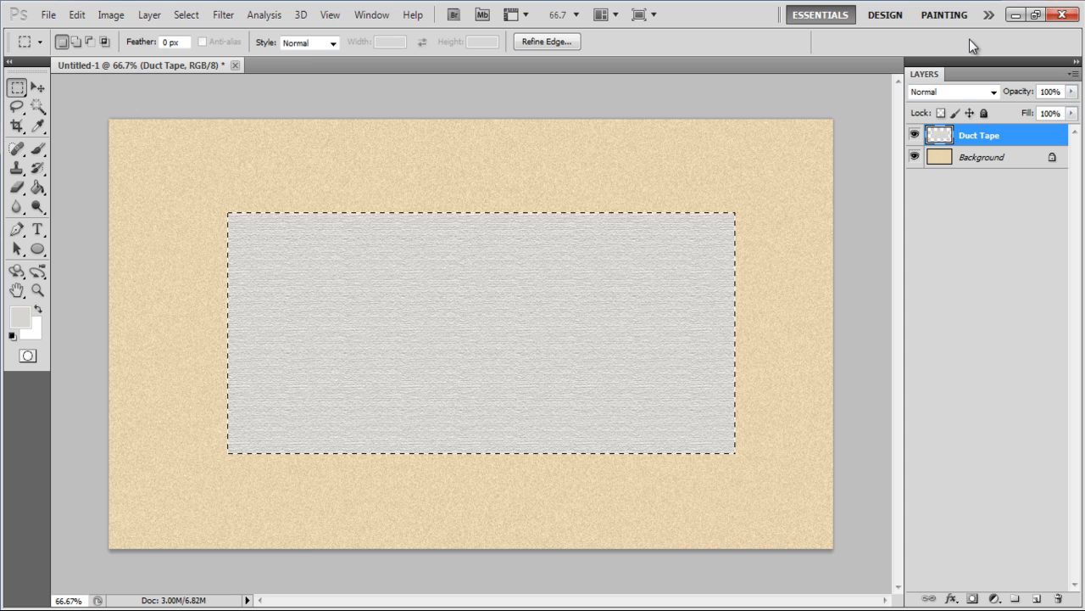
# - Fade the Texturizer effect to 50% opacity
pyautogui.click(76, 15)
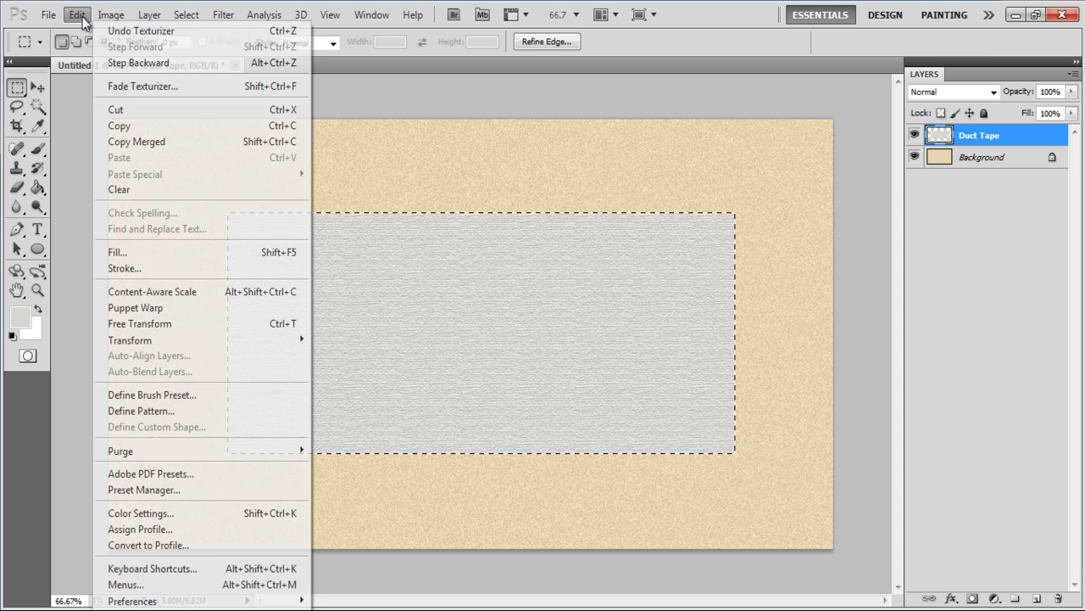
pyautogui.click(125, 94)
pyautogui.write('50')
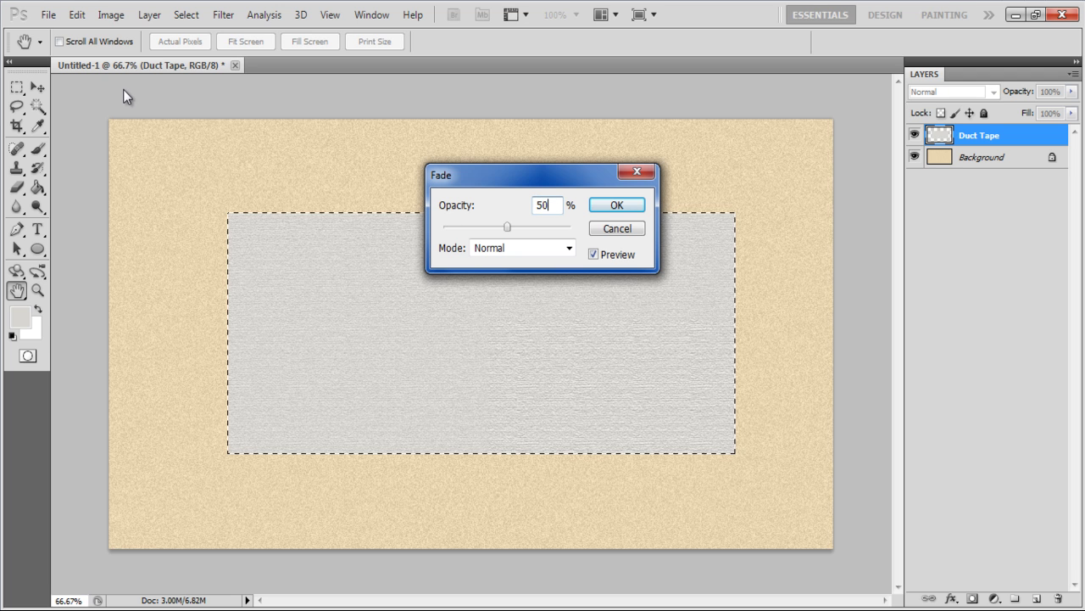
pyautogui.press('Return')
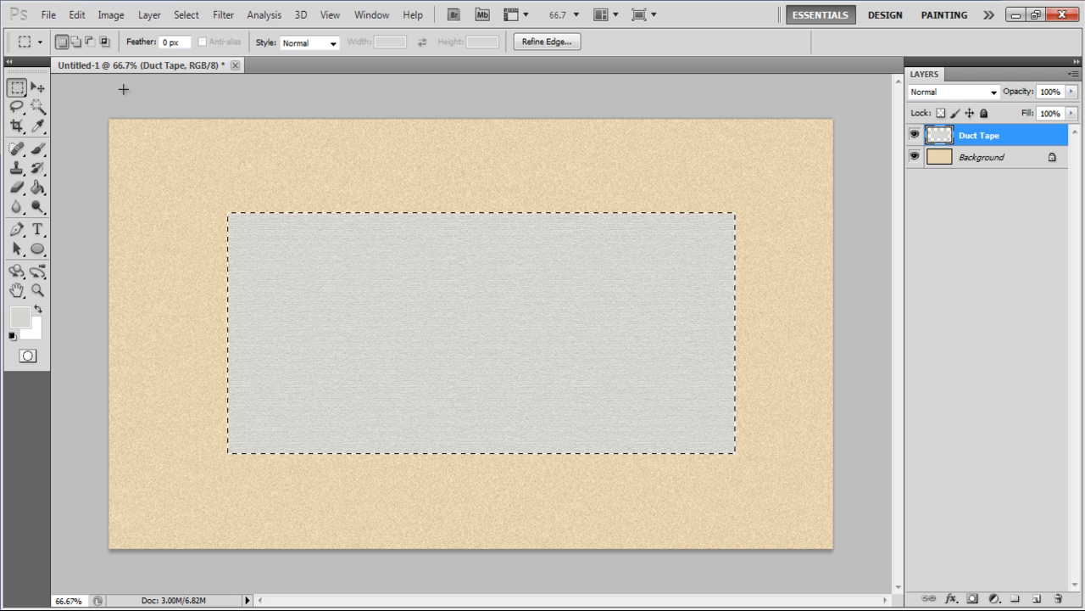
# - Enable Bevel and Emboss on the Duct Tape layer with a depth of 1%
pyautogui.rightClick(972, 135)
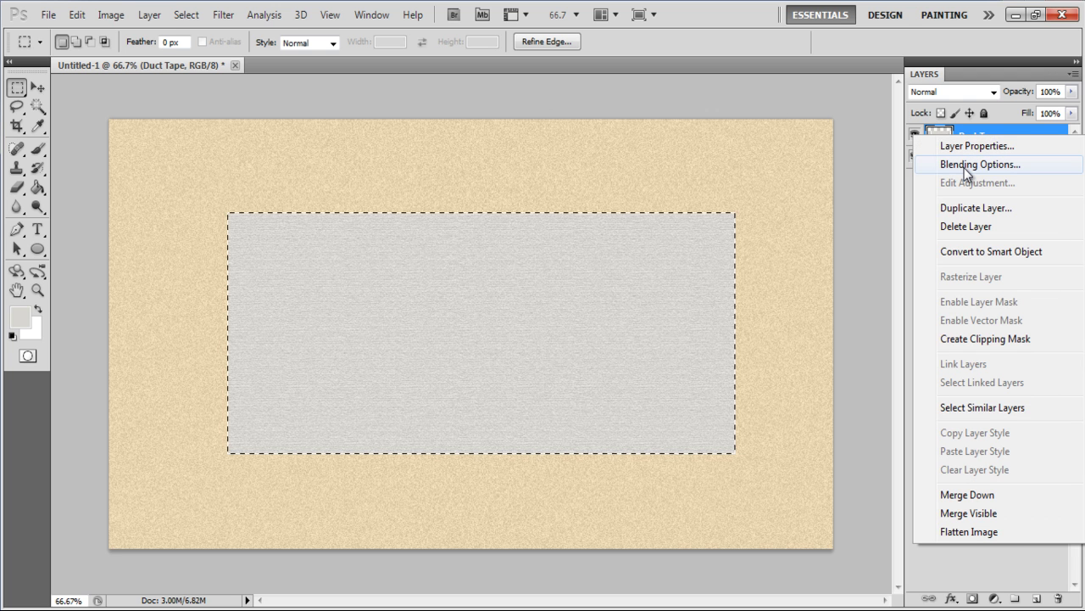
pyautogui.click(964, 166)
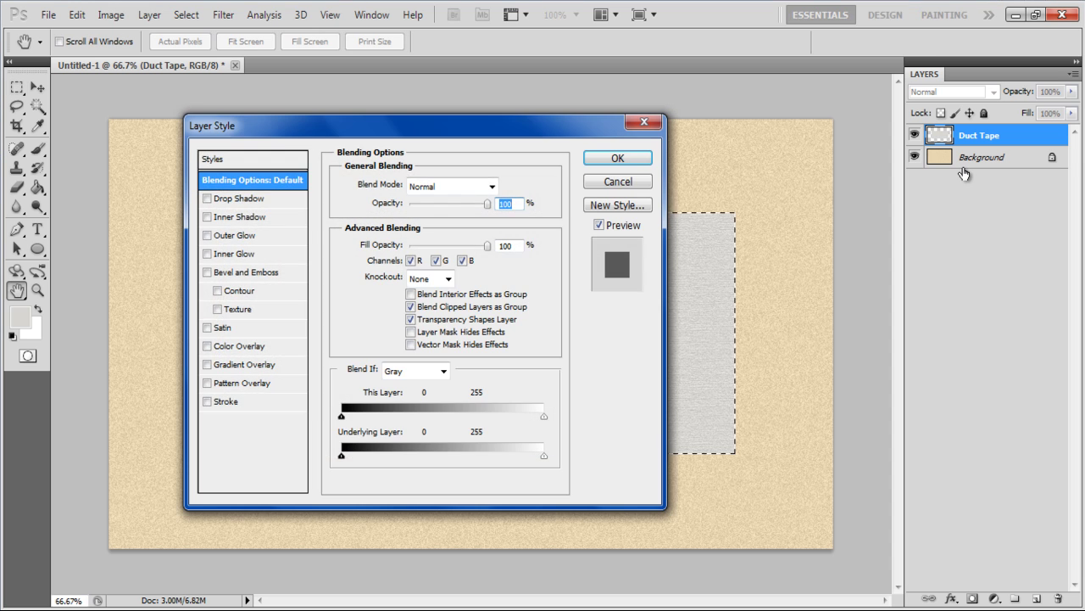
pyautogui.click(262, 275)
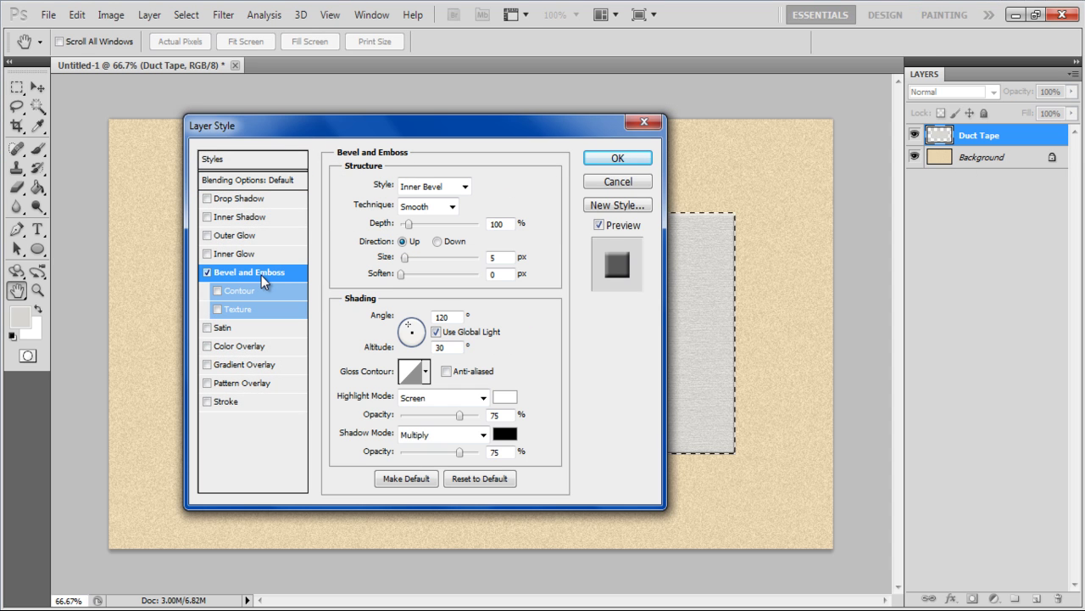
pyautogui.doubleClick(509, 224)
pyautogui.write('1')
pyautogui.press('Tab')
# - Set the bevel size to 1 px, highlight opacity 60% and shadow opacity 30%
pyautogui.press('Tab')
pyautogui.write('1')
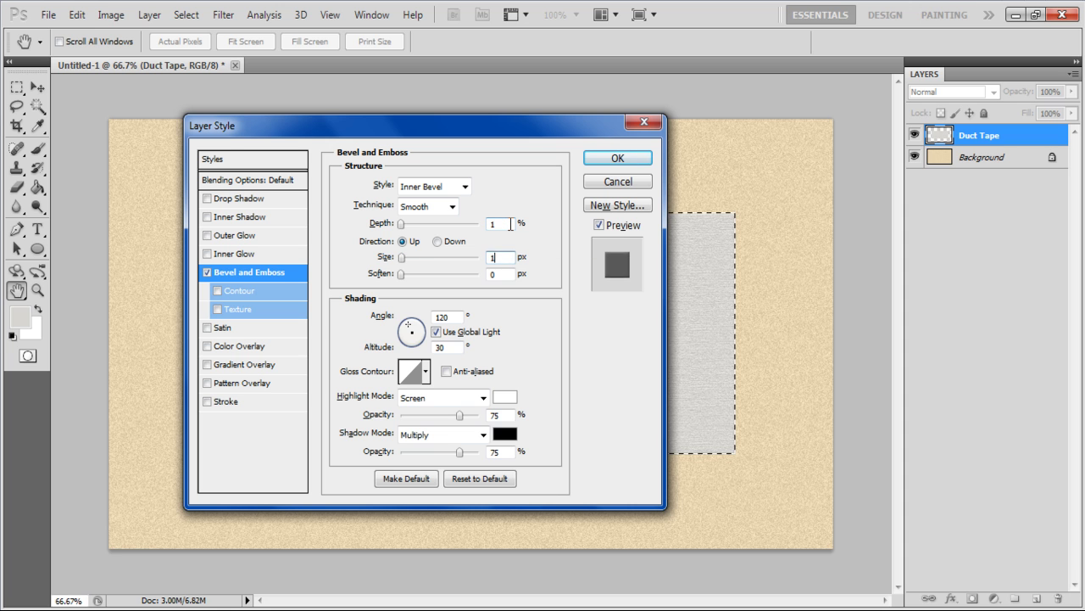
pyautogui.press('Tab')
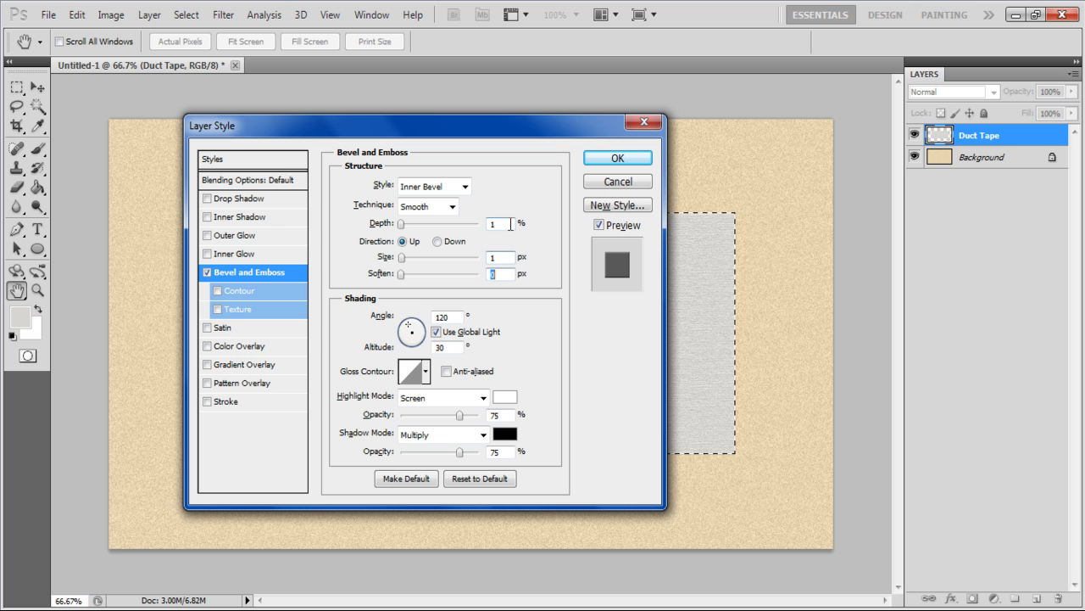
pyautogui.press('Tab')
pyautogui.press('Tab')
pyautogui.press('Tab')
pyautogui.press('Tab')
pyautogui.press('Tab')
pyautogui.press('Tab')
pyautogui.press('Tab')
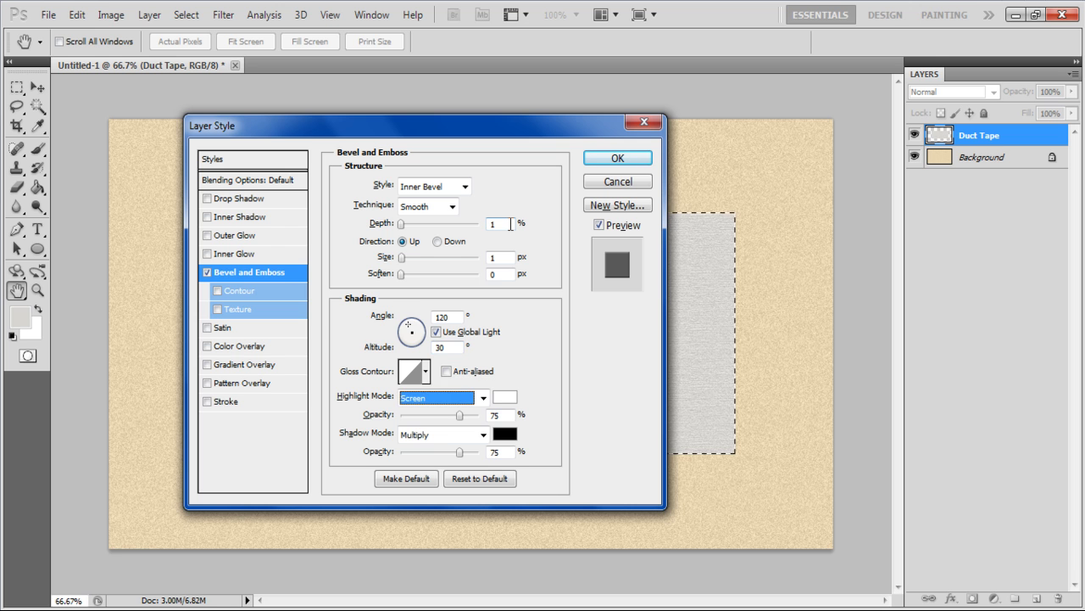
pyautogui.write('60')
pyautogui.press('Tab')
pyautogui.press('Tab')
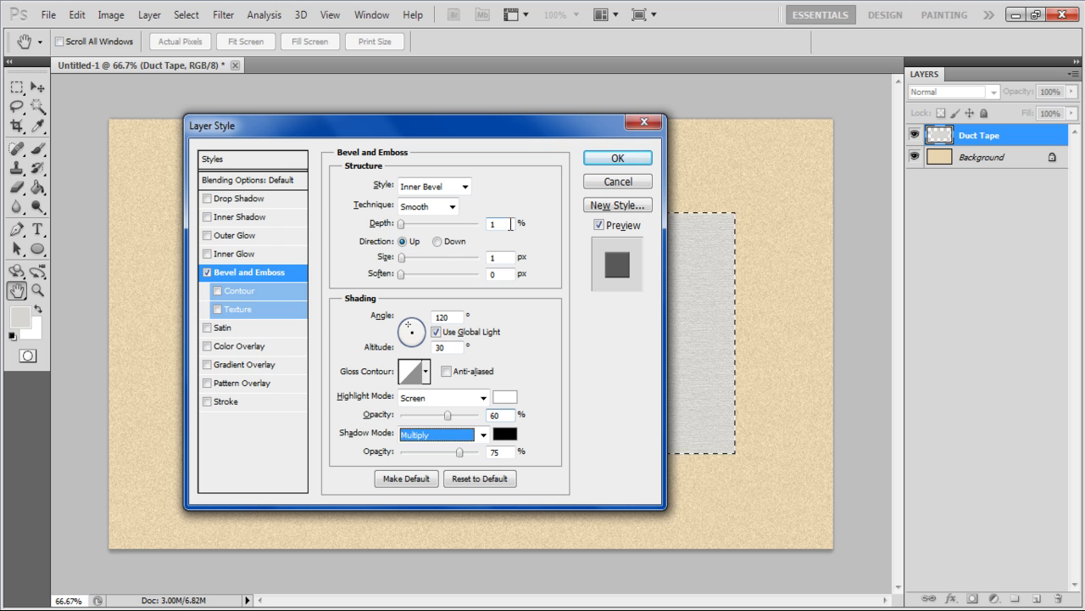
pyautogui.write('30')
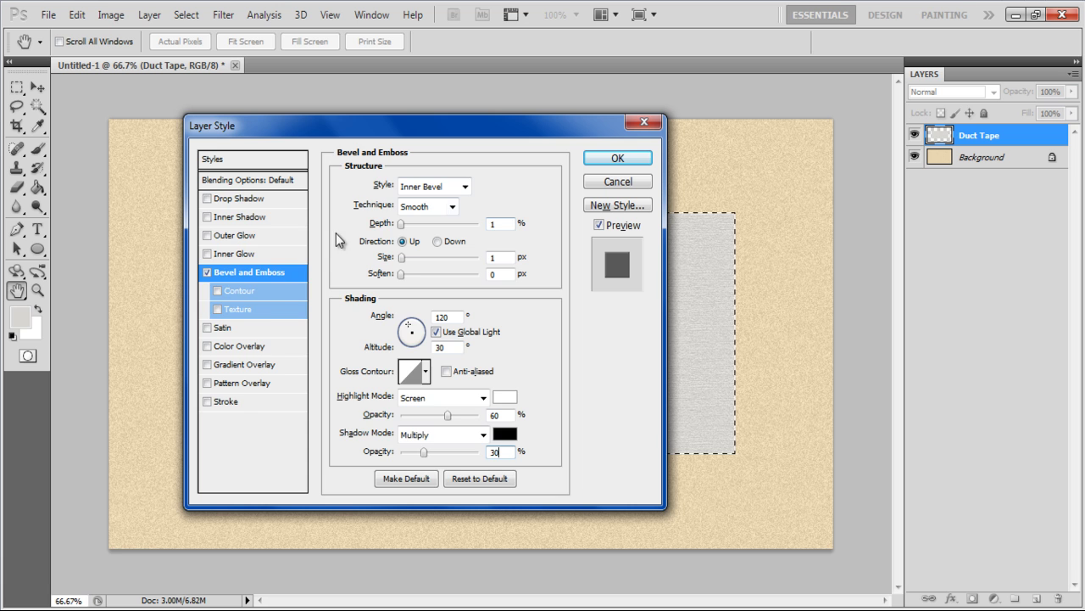
# - Add an inverted grid Texture to the bevel at 15% scale and 250% depth
pyautogui.click(242, 309)
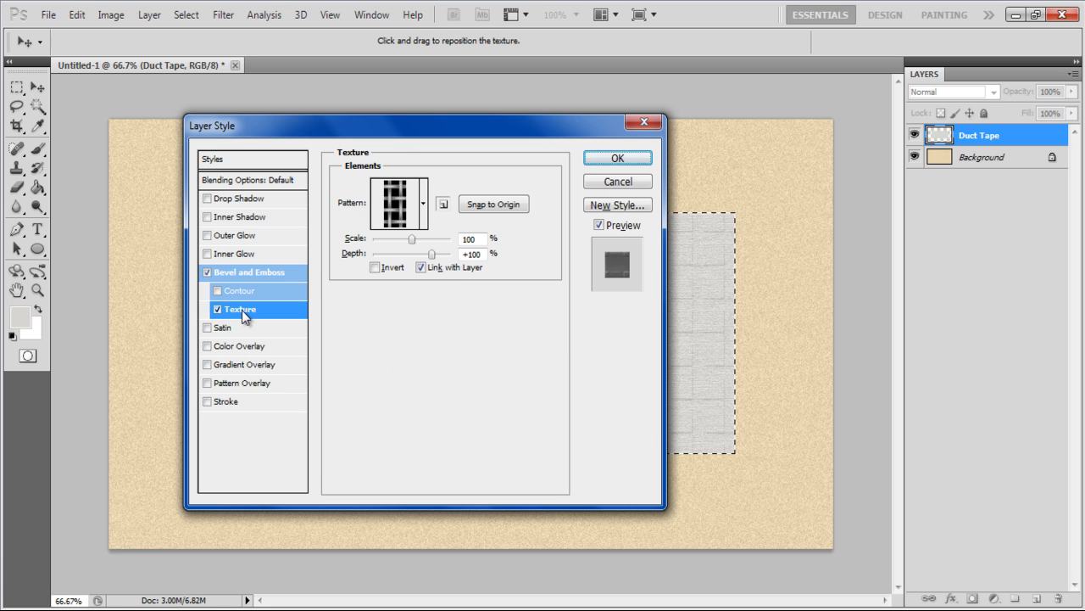
pyautogui.click(423, 204)
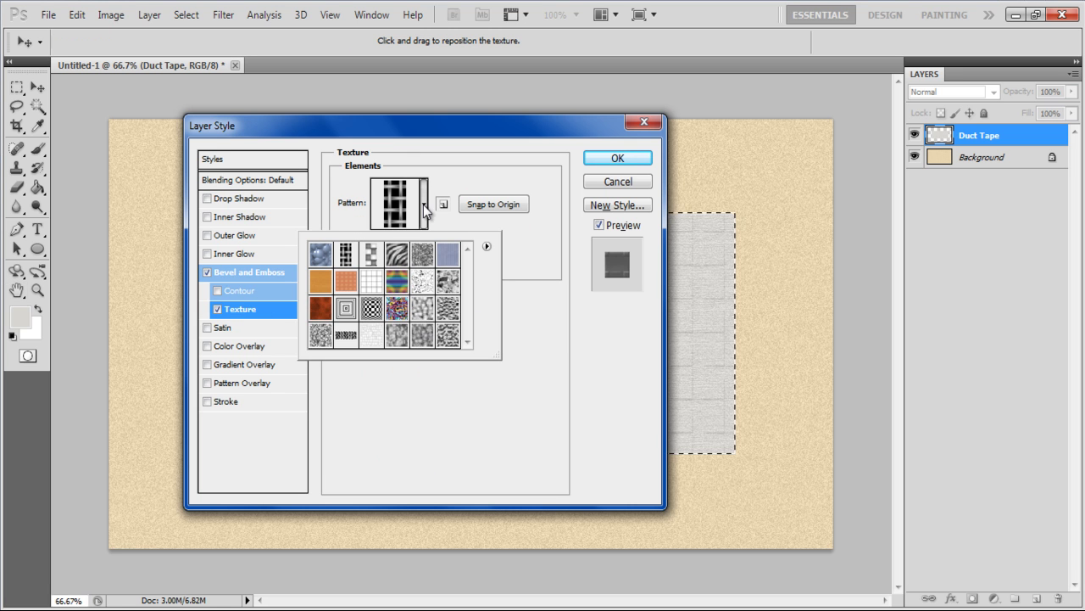
pyautogui.click(371, 281)
pyautogui.doubleClick(373, 283)
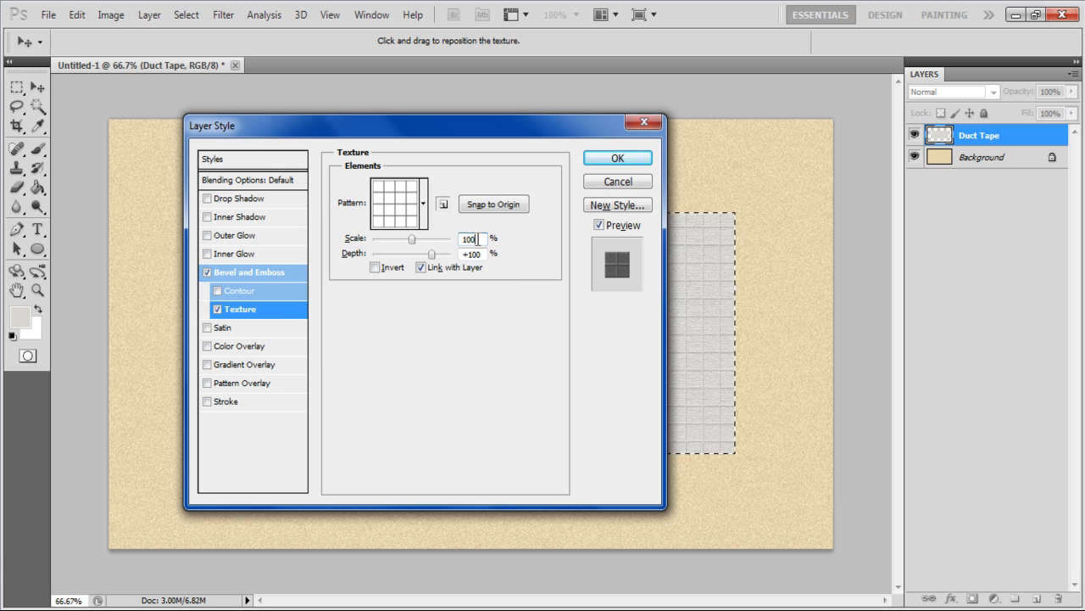
pyautogui.write('15')
pyautogui.press('Tab')
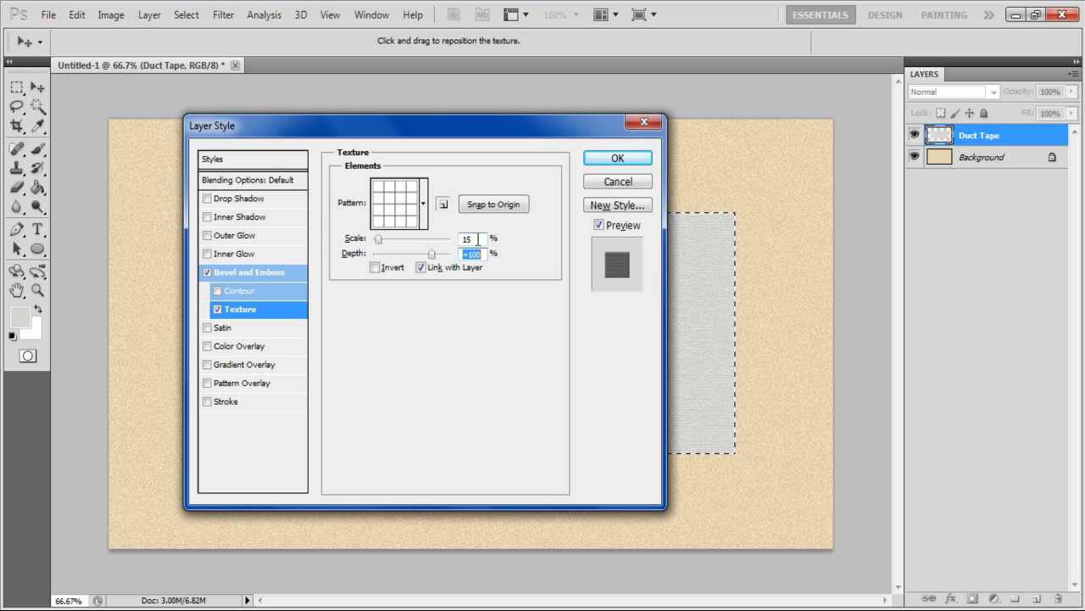
pyautogui.write('250')
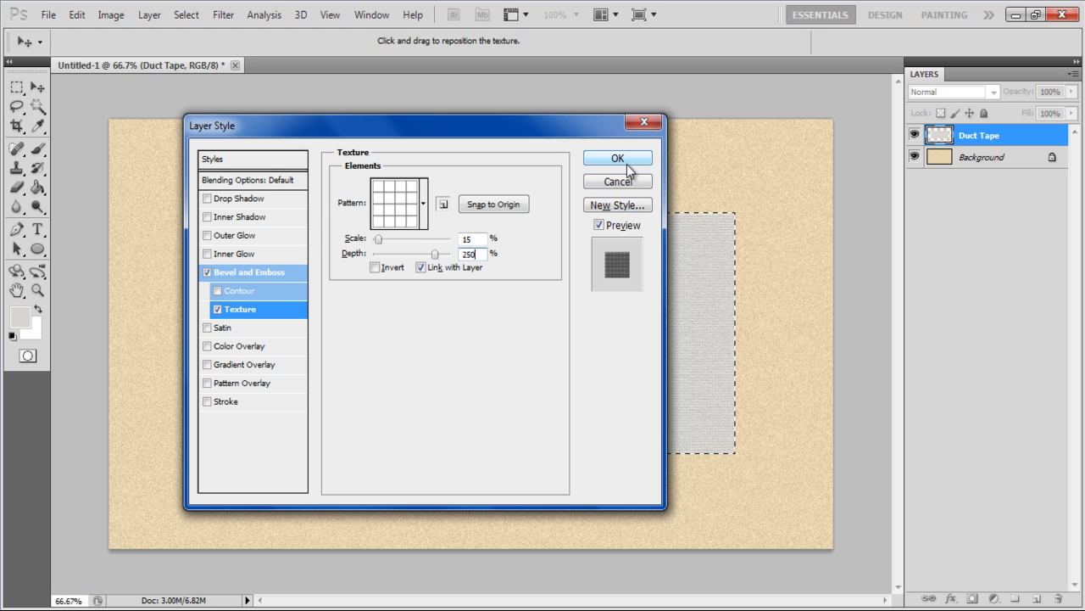
pyautogui.click(376, 268)
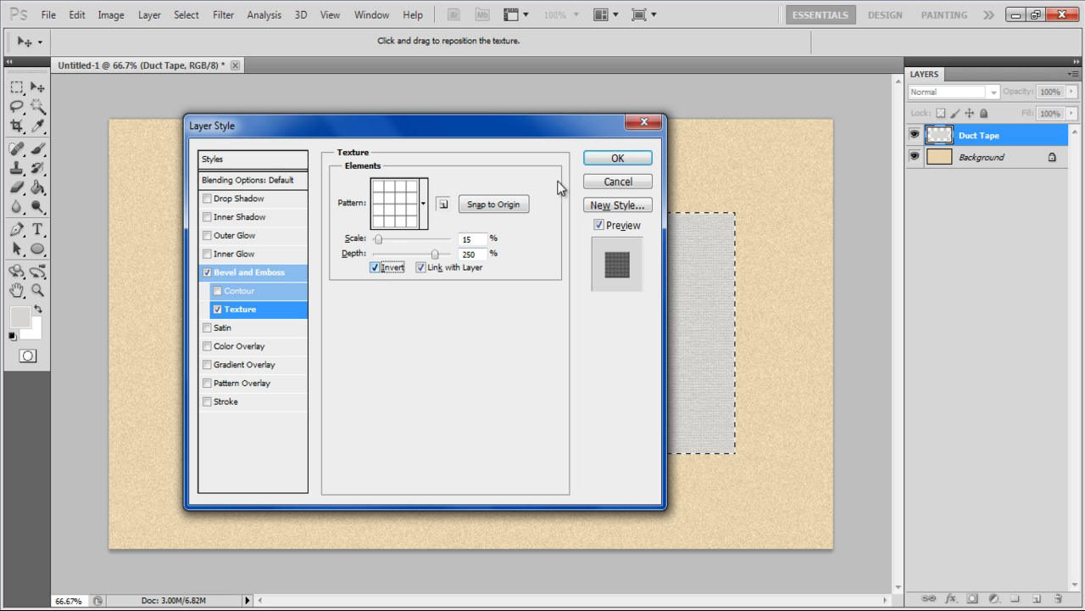
# - Apply the layer style, deselect, and lasso a jagged torn edge at the tape's end
pyautogui.click(616, 159)
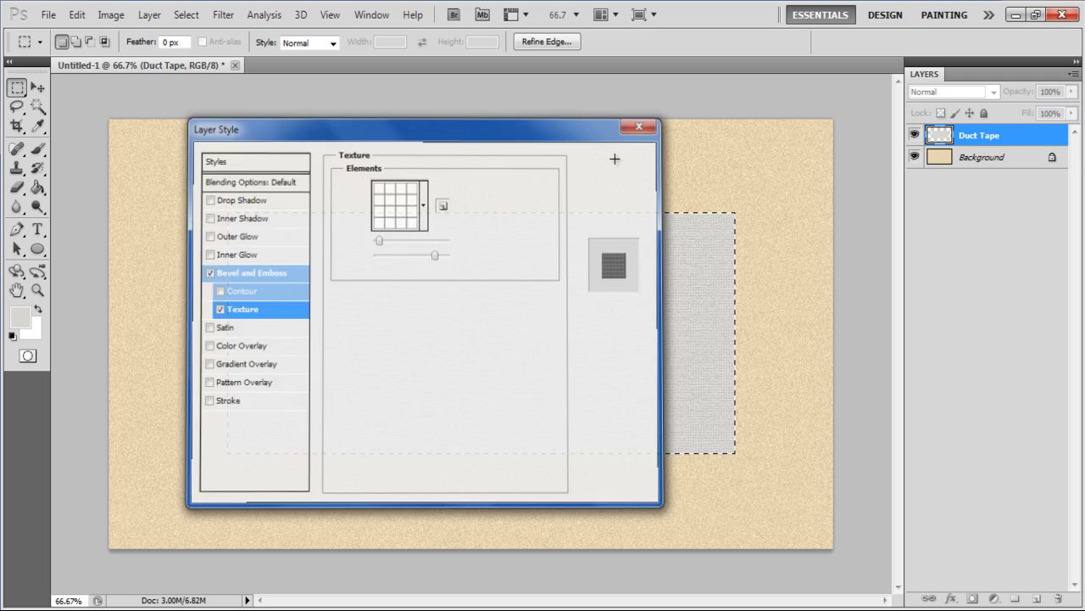
pyautogui.hotkey('ctrl', 'd')
pyautogui.click(17, 106)
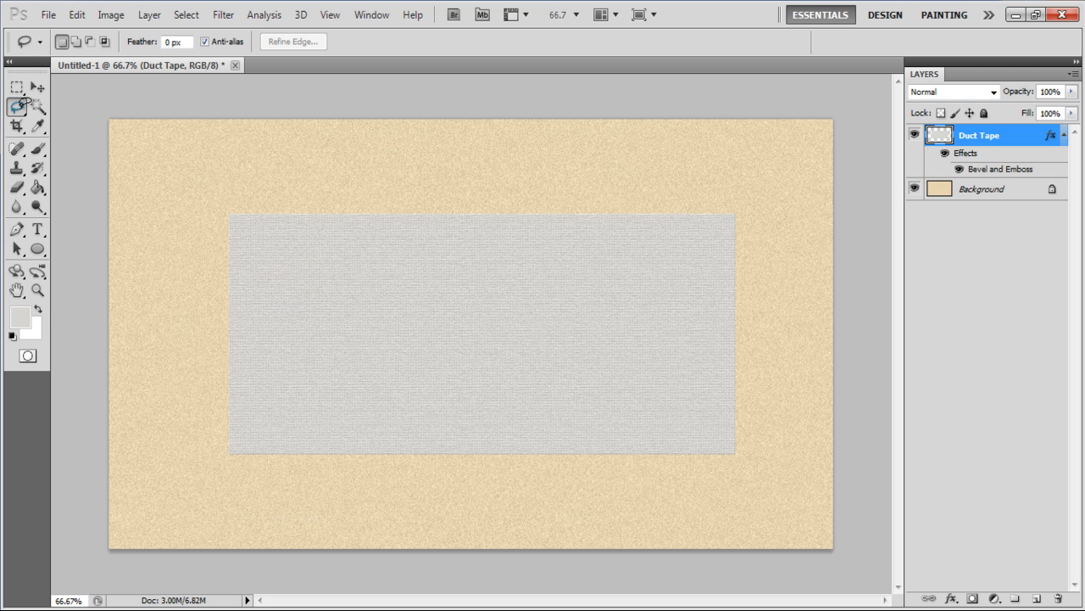
pyautogui.moveTo(747, 199)
pyautogui.mouseDown()
pyautogui.moveTo(696, 237)
pyautogui.moveTo(707, 248)
pyautogui.moveTo(697, 292)
pyautogui.moveTo(713, 335)
pyautogui.moveTo(690, 372)
pyautogui.moveTo(717, 420)
pyautogui.moveTo(713, 442)
pyautogui.moveTo(755, 462)
pyautogui.moveTo(776, 430)
pyautogui.moveTo(788, 288)
pyautogui.moveTo(781, 235)
pyautogui.moveTo(750, 198)
pyautogui.mouseUp()
# - Add a new layer named 'Wrinkles' above Duct Tape
pyautogui.click(1037, 599)
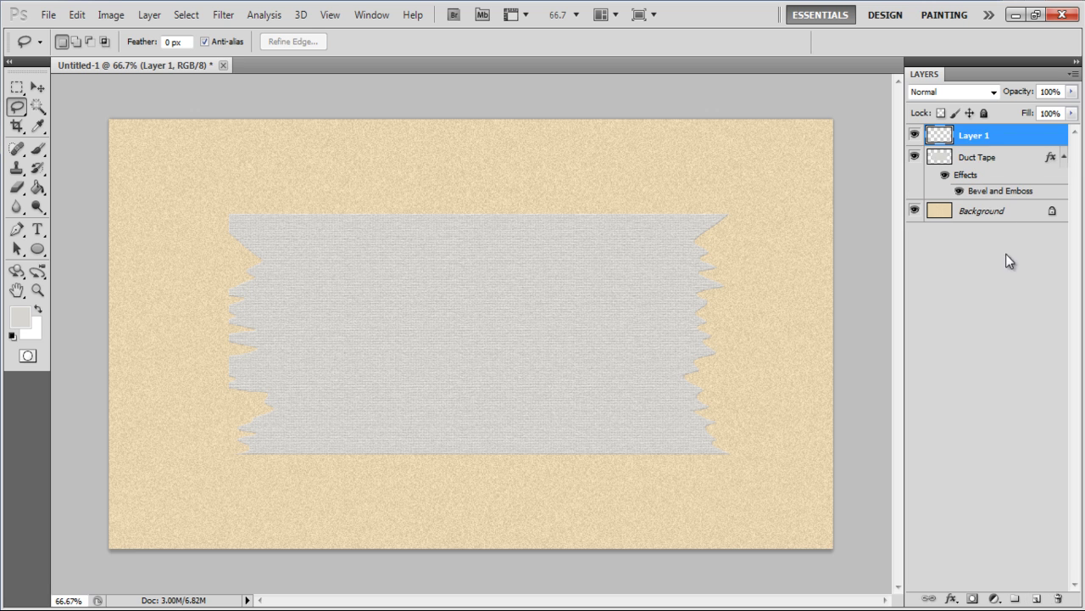
pyautogui.doubleClick(983, 137)
pyautogui.write('Wrinkles')
pyautogui.press('Return')
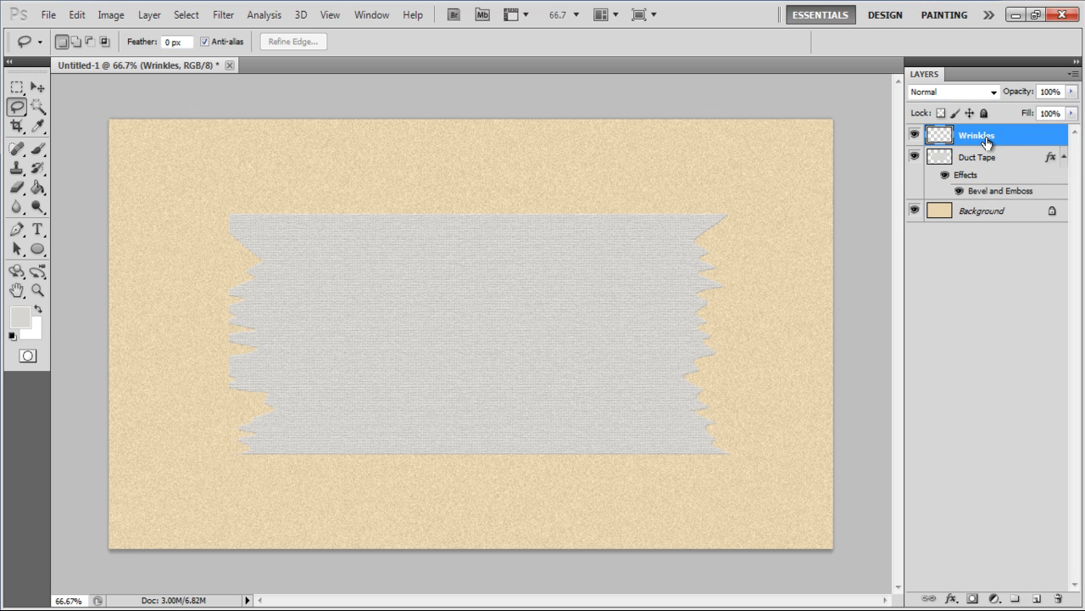
# - Set Wrinkles to 50% opacity and 0% fill, and enable Bevel and Emboss on it
pyautogui.doubleClick(1054, 90)
pyautogui.write('50')
pyautogui.press('Tab')
pyautogui.write('0')
pyautogui.rightClick(967, 142)
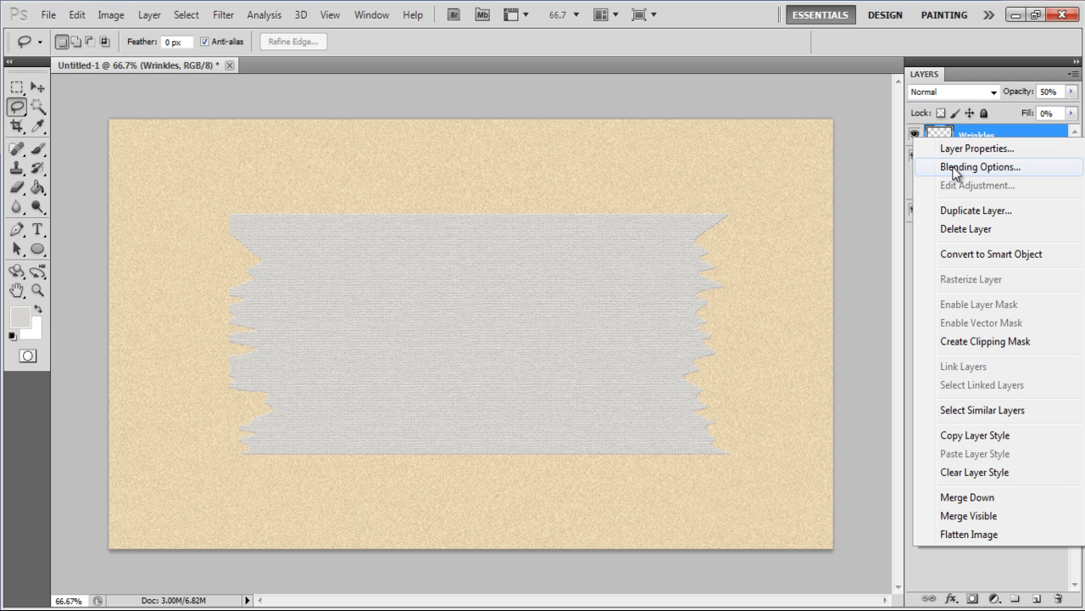
pyautogui.click(954, 168)
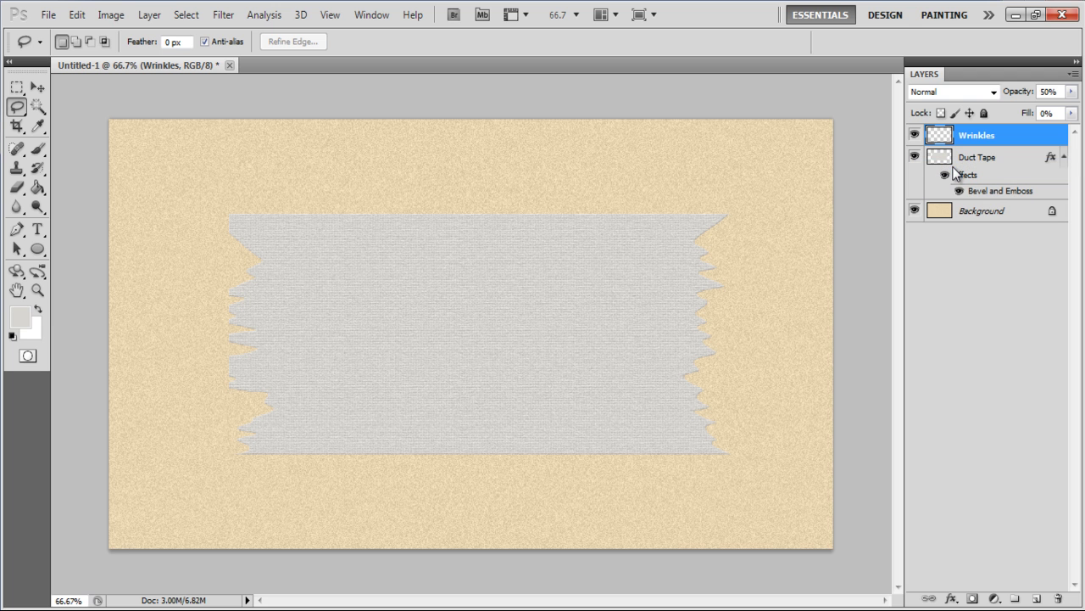
pyautogui.click(277, 272)
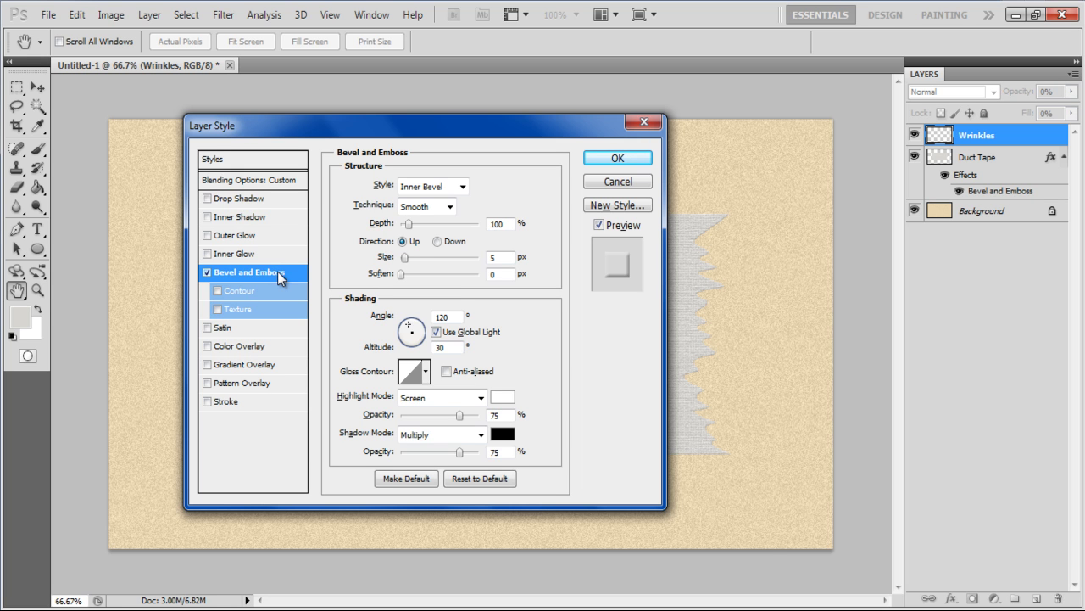
# - Apply Bevel and Emboss to Wrinkles: depth 140%, highlight opacity 100%, shadow opacity 70%
pyautogui.doubleClick(500, 224)
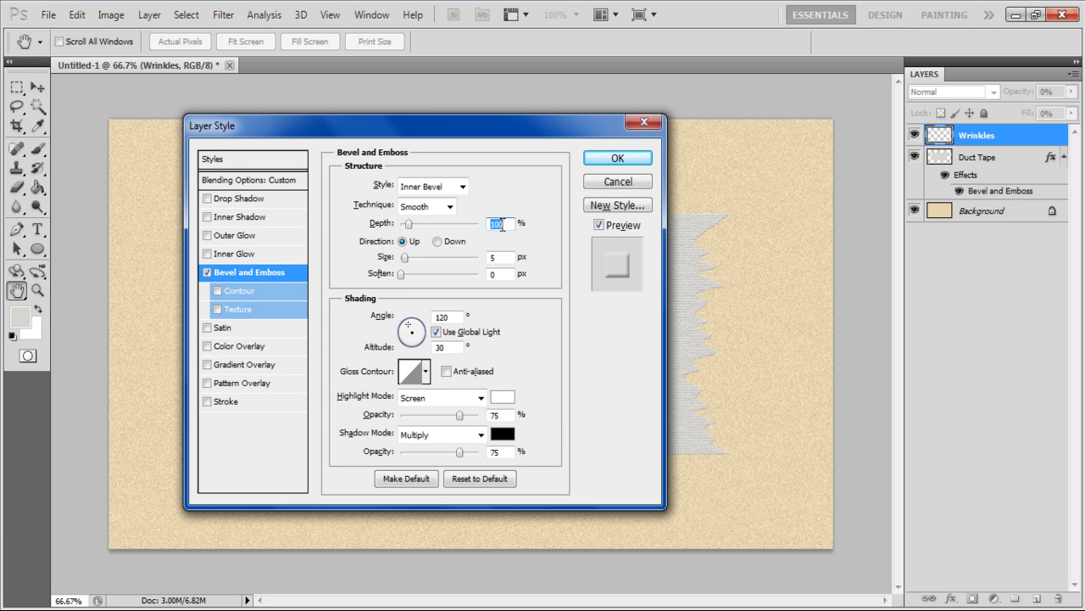
pyautogui.write('140')
pyautogui.press('Tab')
pyautogui.press('Tab')
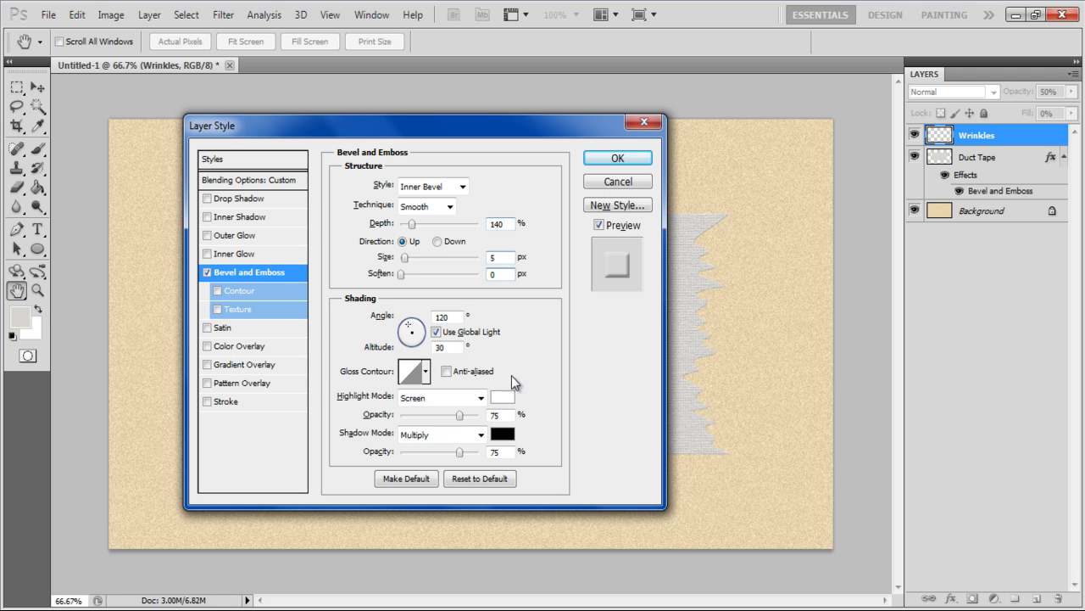
pyautogui.doubleClick(499, 415)
pyautogui.write('100')
pyautogui.press('Tab')
pyautogui.press('Tab')
pyautogui.write('70')
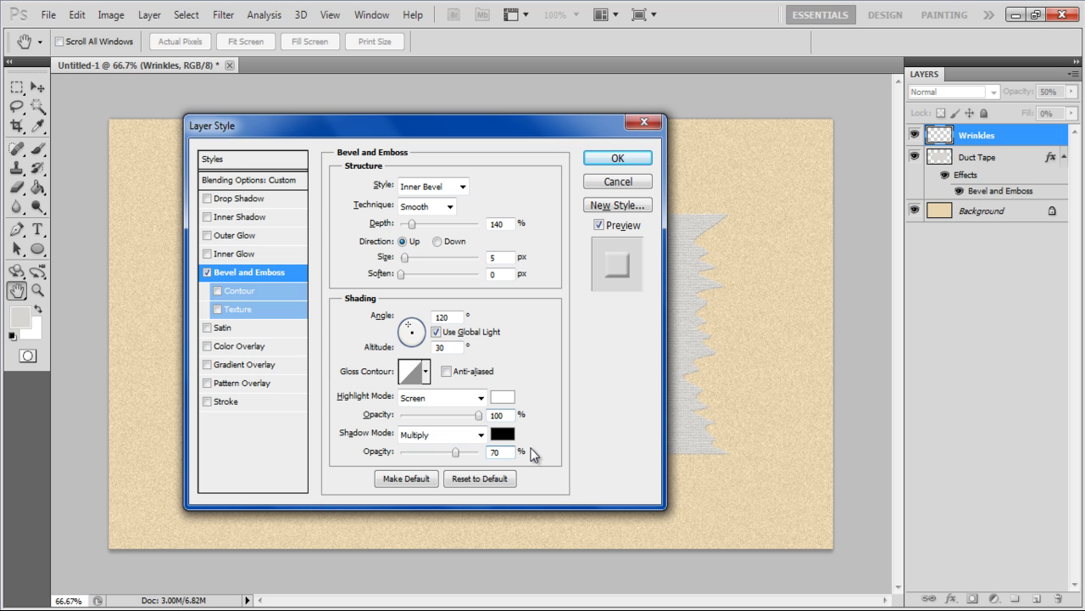
pyautogui.click(618, 158)
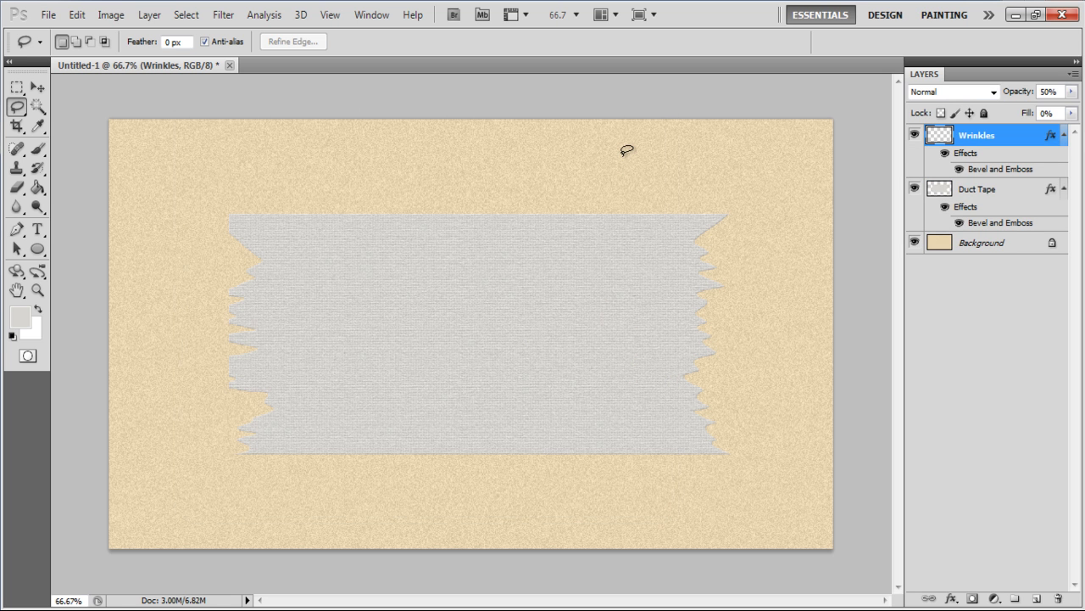
# - With default black and white colours, lasso thin wrinkle shapes across the tape and fill them black
pyautogui.press('d')
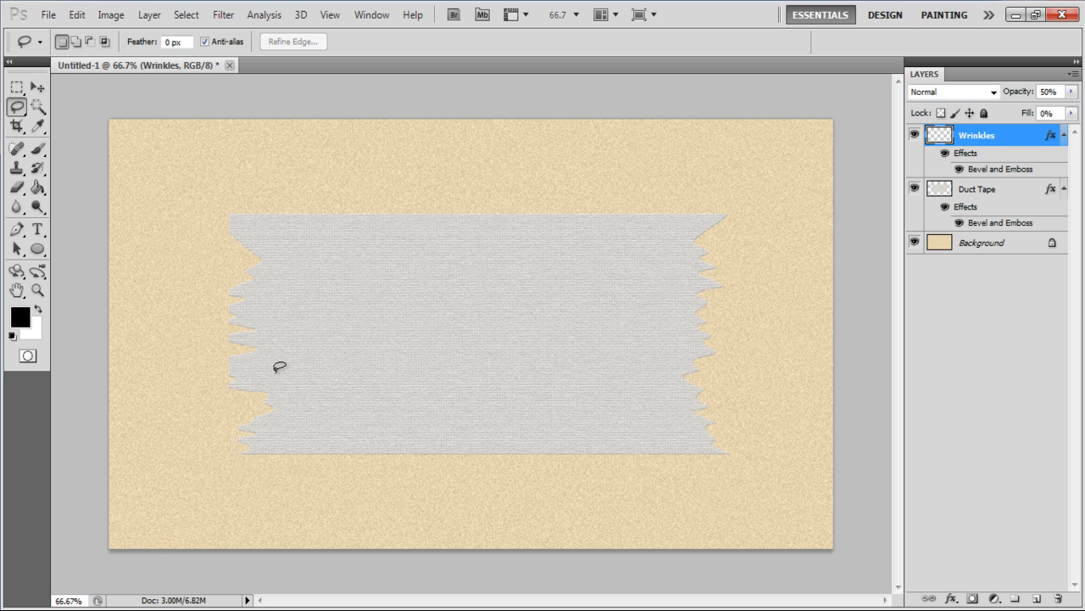
pyautogui.moveTo(279, 375); pyautogui.dragTo(334, 331)
pyautogui.moveTo(280, 368); pyautogui.dragTo(280, 368)
pyautogui.hotkey('alt', 'BackSpace')
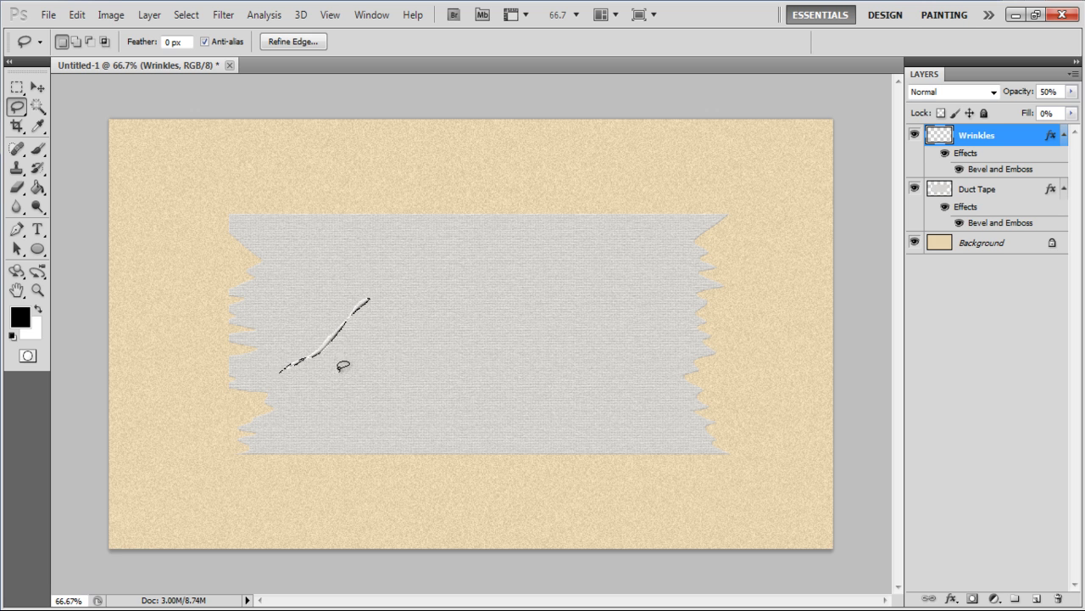
pyautogui.moveTo(372, 391)
pyautogui.mouseDown()
pyautogui.moveTo(348, 417)
pyautogui.moveTo(462, 344)
pyautogui.moveTo(497, 352)
pyautogui.mouseUp()
pyautogui.hotkey('alt', 'BackSpace')
pyautogui.hotkey('ctrl', 'd')
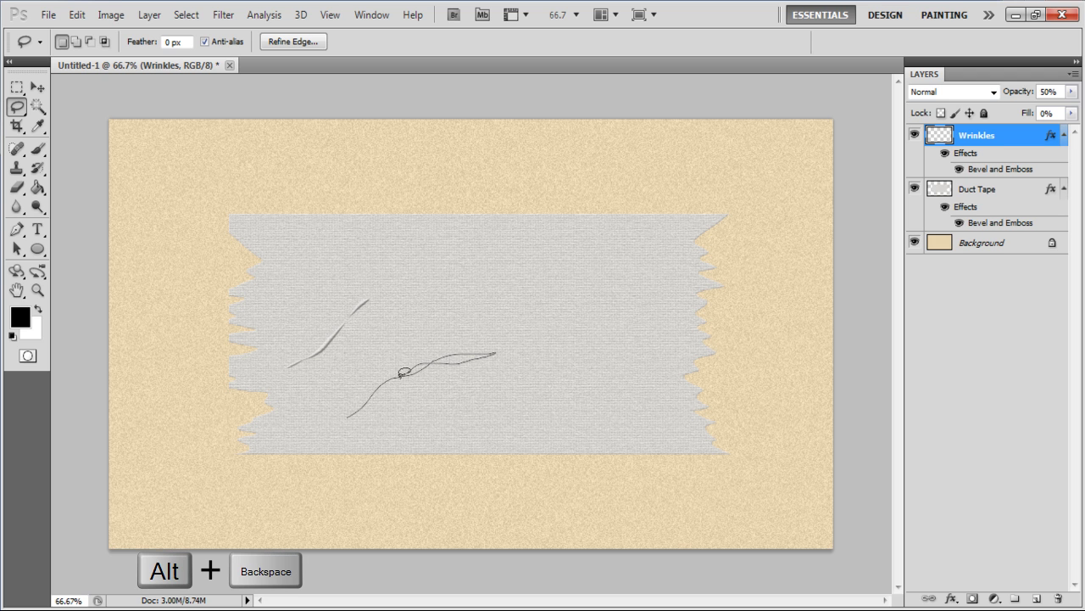
pyautogui.moveTo(404, 371); pyautogui.dragTo(350, 414)
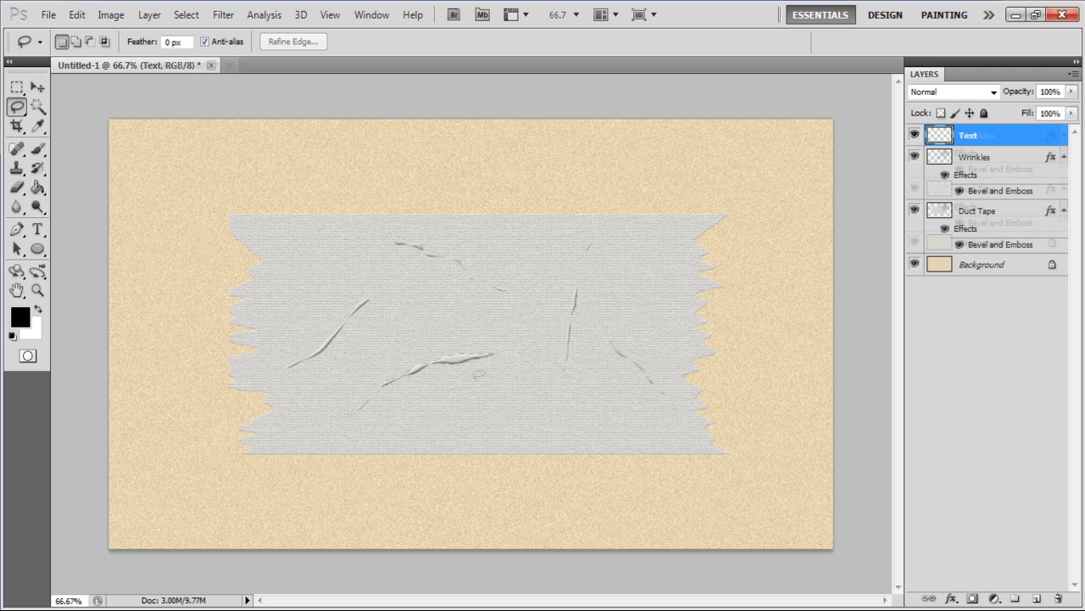
# - Add 'Duct Tape' text in Overlay blend mode, then show transform controls on the Duct Tape layer
pyautogui.click(38, 230)
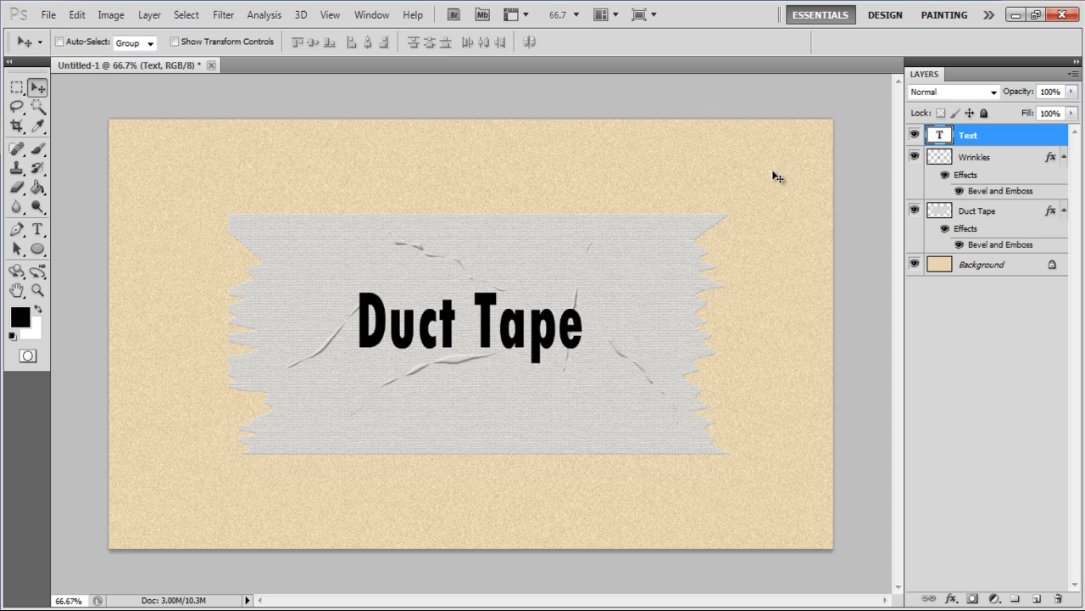
pyautogui.click(995, 92)
pyautogui.click(933, 308)
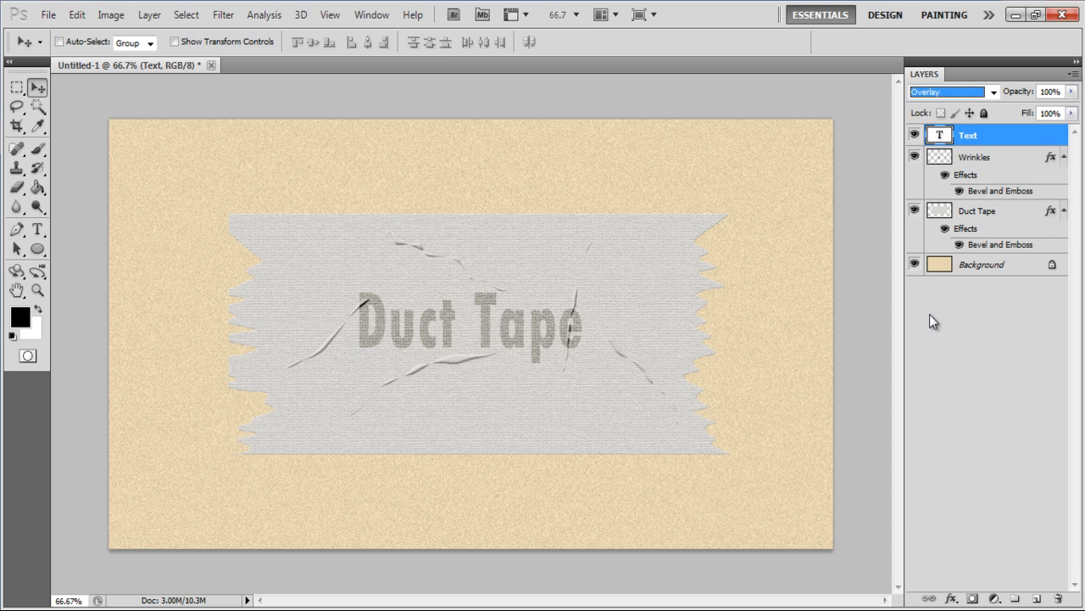
pyautogui.click(959, 214)
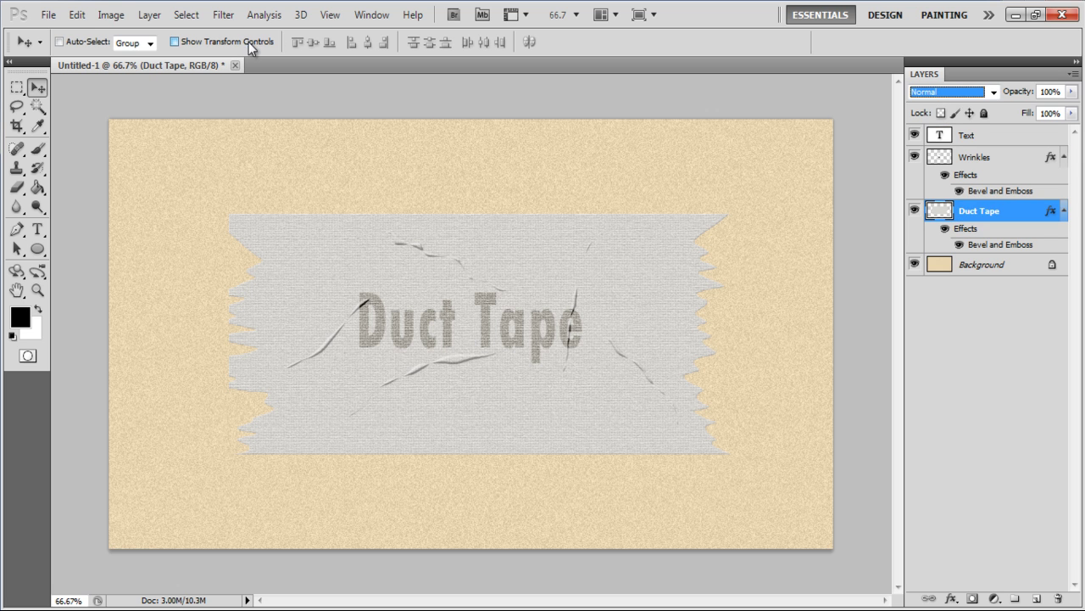
pyautogui.click(175, 41)
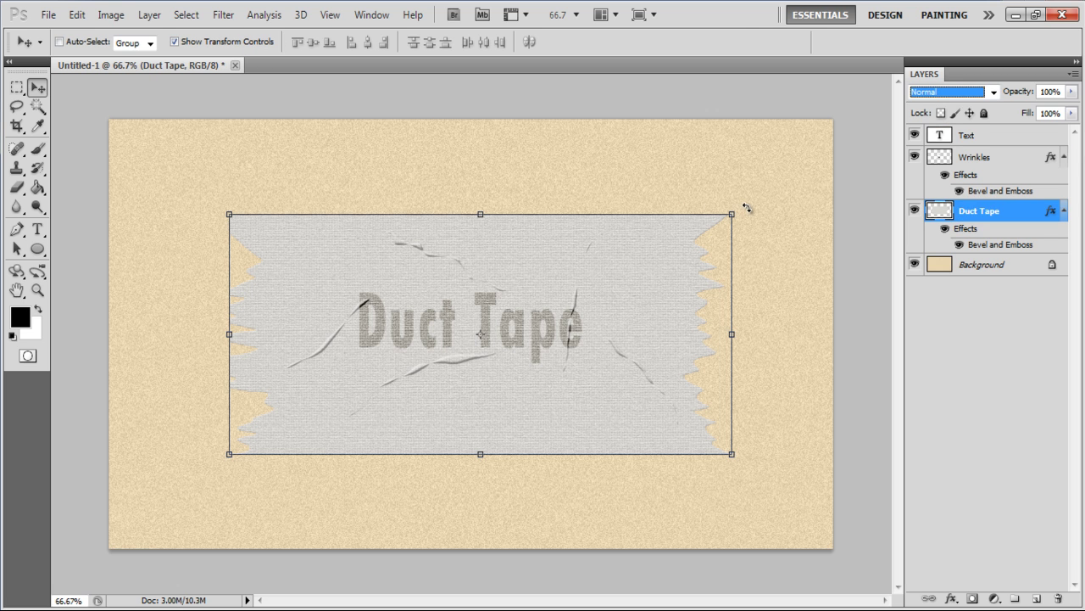